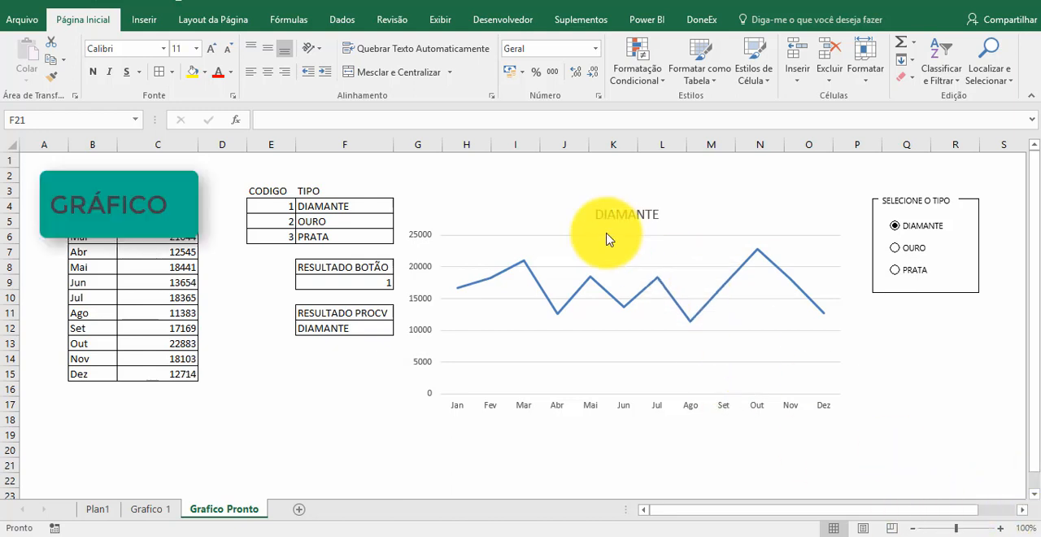
- Examine the finished chart, its SOMASES formula in C4 and the PROCV formula in F12
{"action": "left_click", "coordinate": [557, 222]}
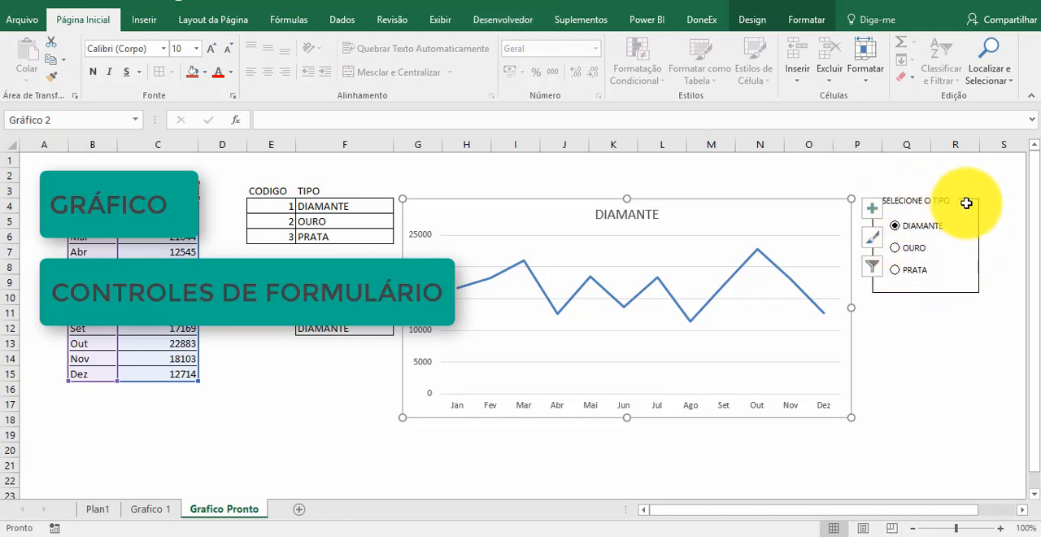
{"action": "left_click", "coordinate": [232, 316]}
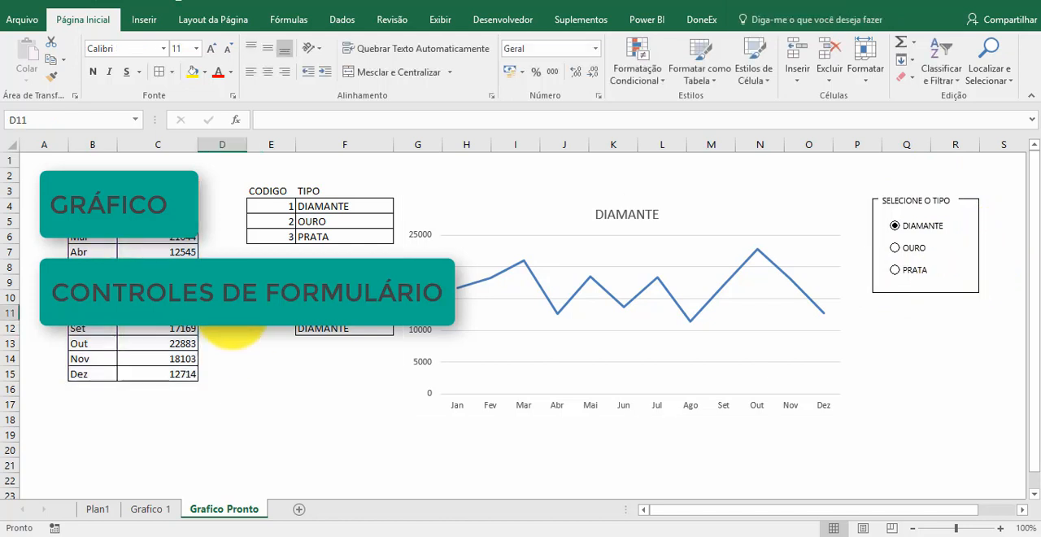
{"action": "left_click", "coordinate": [158, 208]}
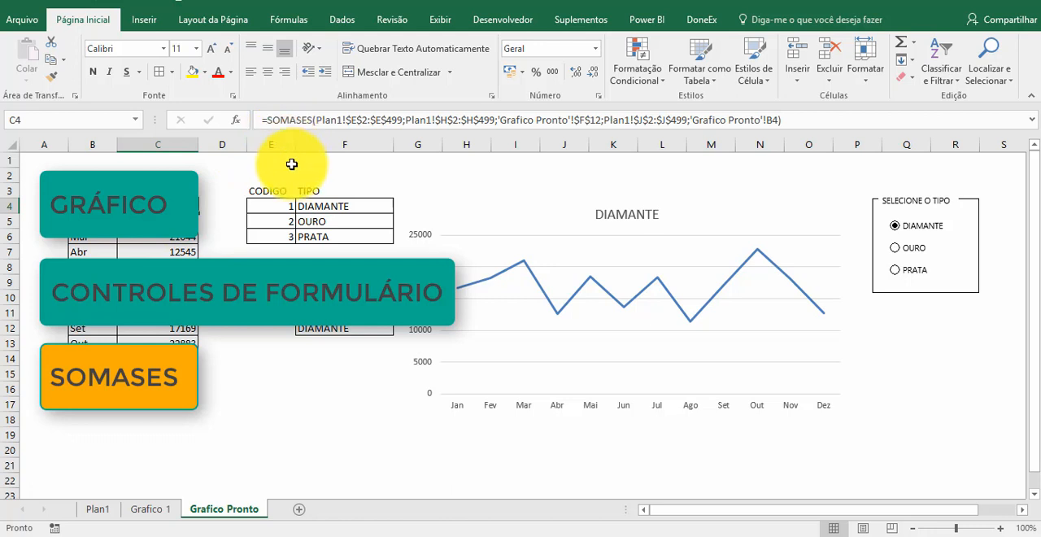
{"action": "left_click", "coordinate": [332, 330]}
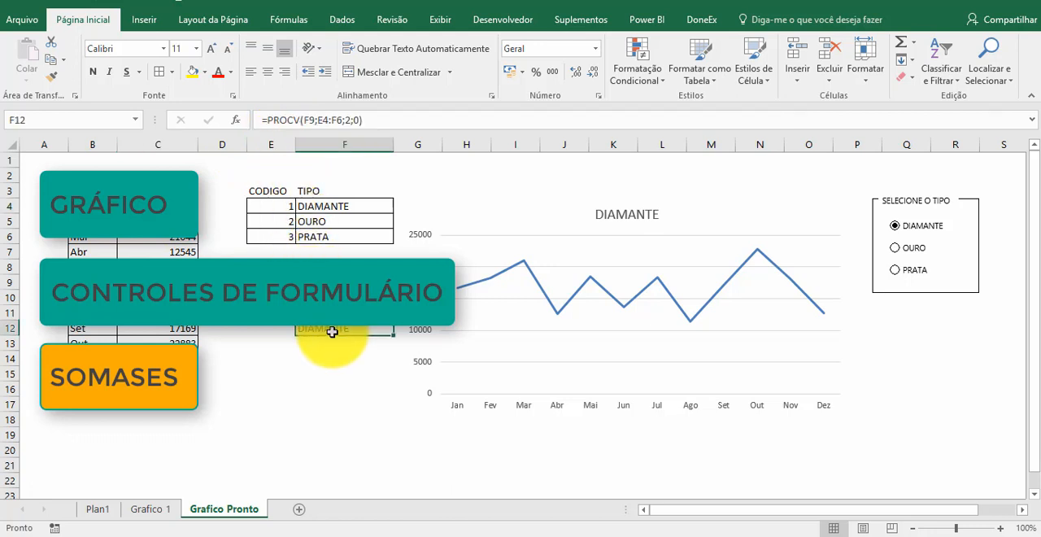
{"action": "left_click", "coordinate": [377, 411]}
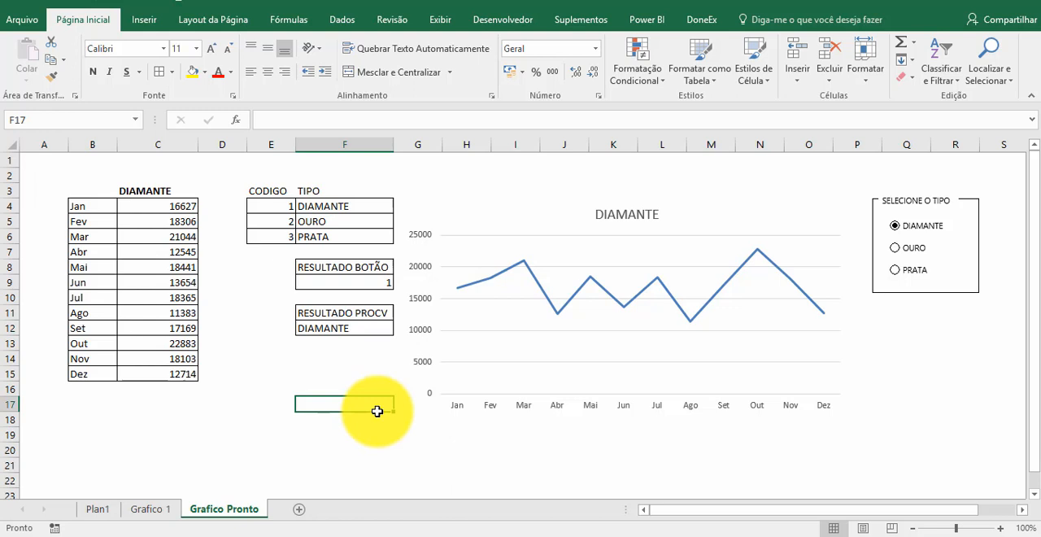
- Try the OURO, PRATA and DIAMANTE option buttons in turn to see how the finished chart responds
{"action": "left_click", "coordinate": [898, 248]}
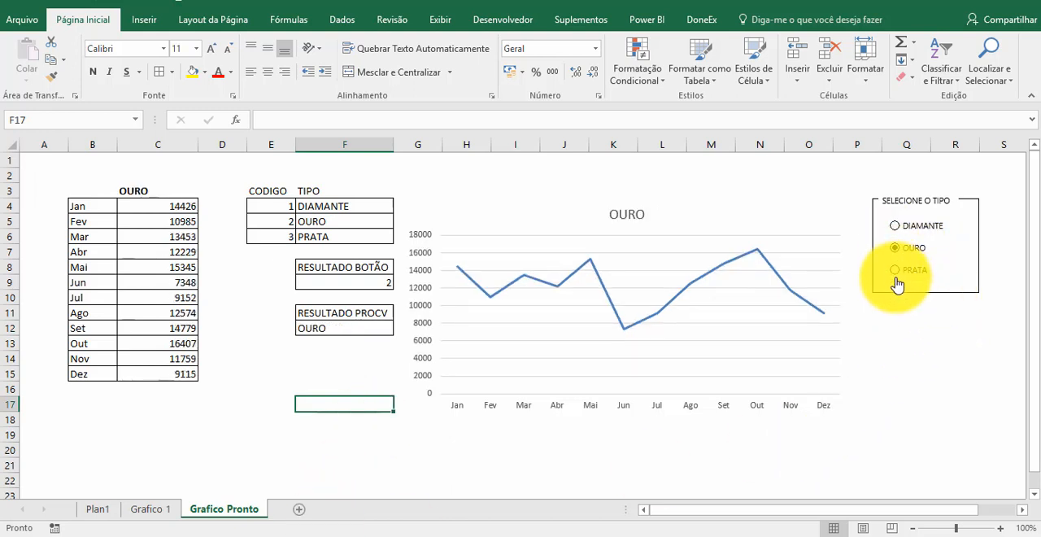
{"action": "left_click", "coordinate": [898, 281]}
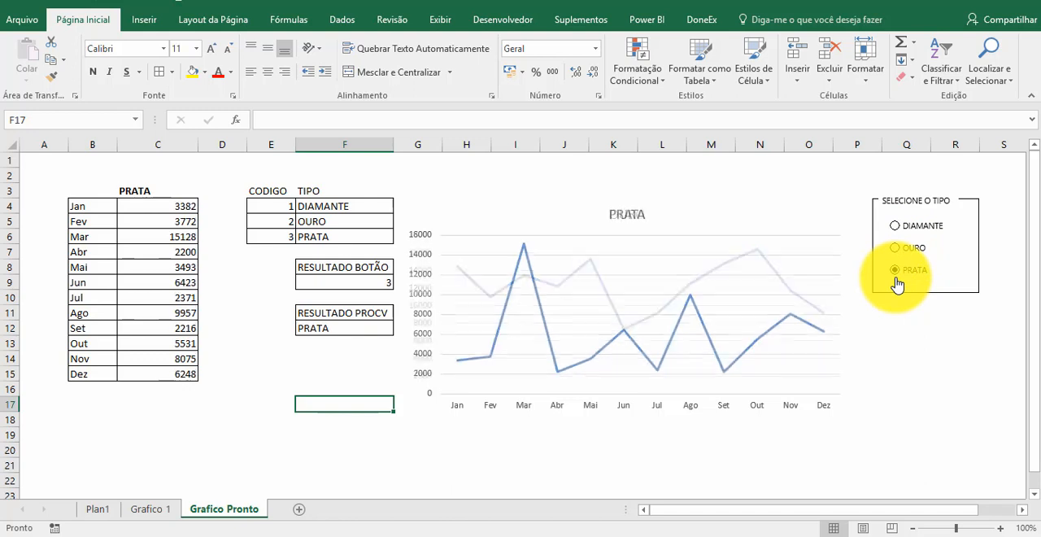
{"action": "left_click", "coordinate": [899, 229]}
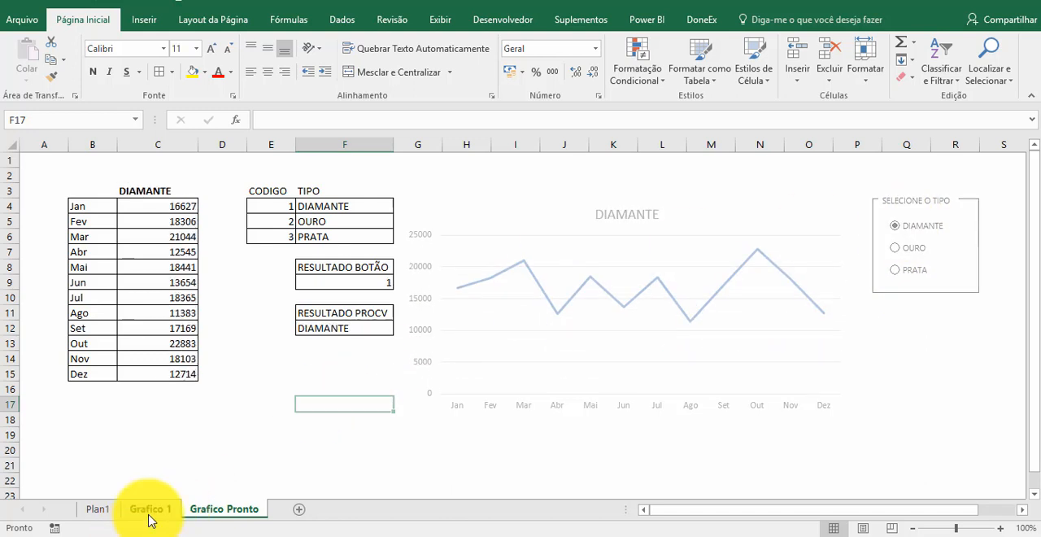
- On the Grafico 1 sheet, review the Valor column and the RESULTADO BOTÃO and RESULTADO PROCV cells
{"action": "left_click", "coordinate": [149, 510]}
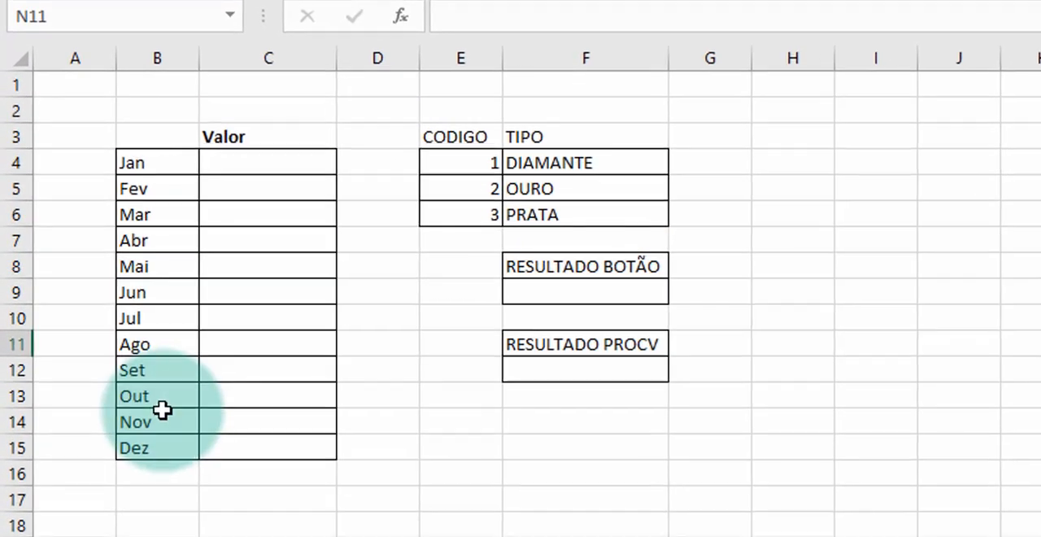
{"action": "left_click", "coordinate": [251, 188]}
{"action": "left_click", "coordinate": [255, 269]}
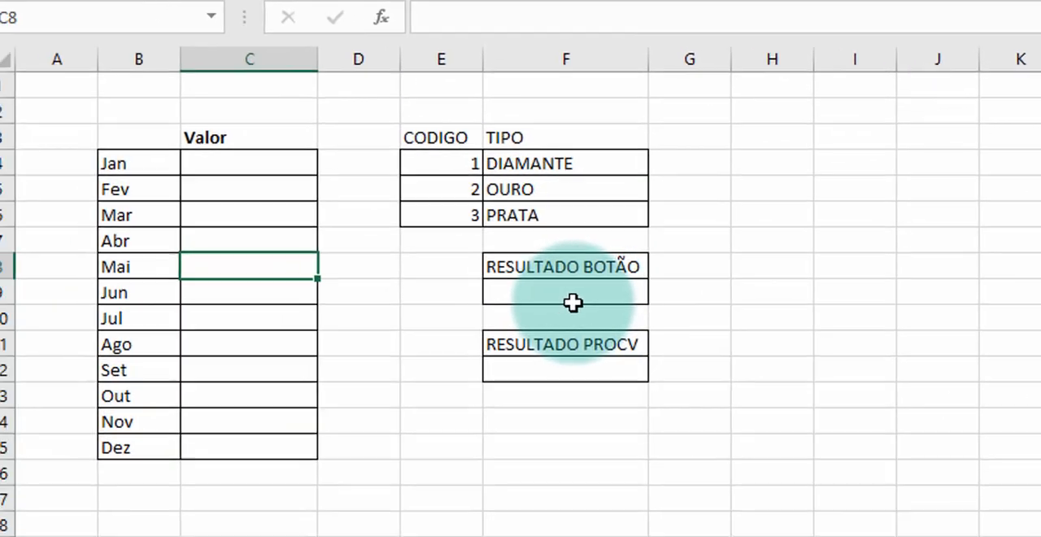
{"action": "left_click", "coordinate": [155, 296]}
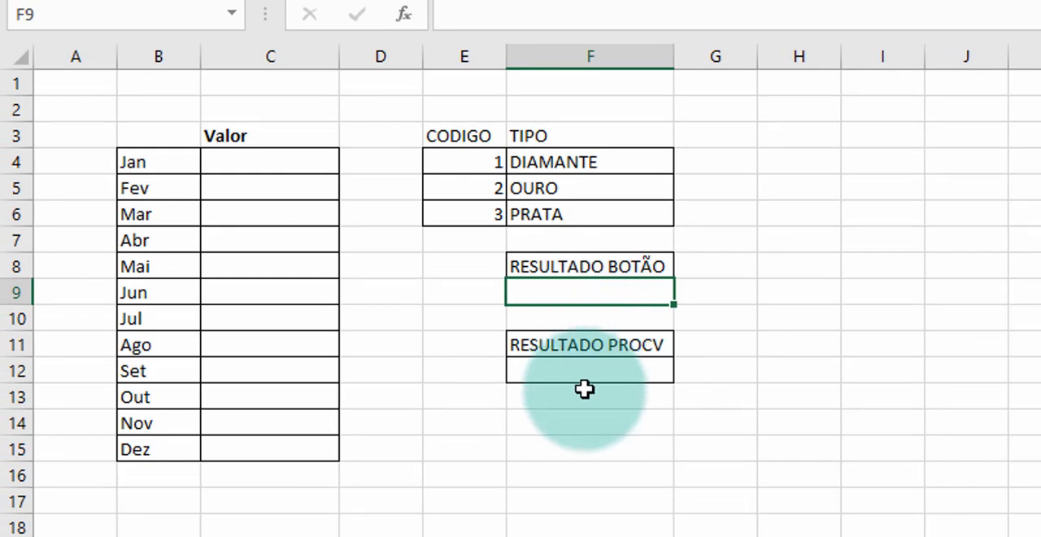
{"action": "left_click", "coordinate": [607, 375]}
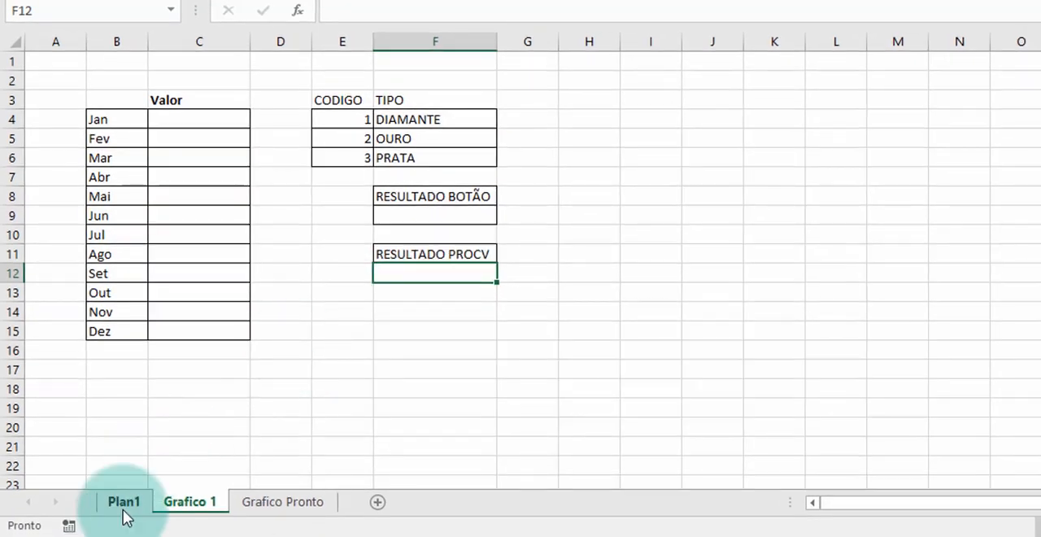
- On the Plan1 sheet, review the source data columns from DATA through CARTEIRA CLIENTE along row 2
{"action": "left_click", "coordinate": [123, 504]}
{"action": "left_click", "coordinate": [351, 248]}
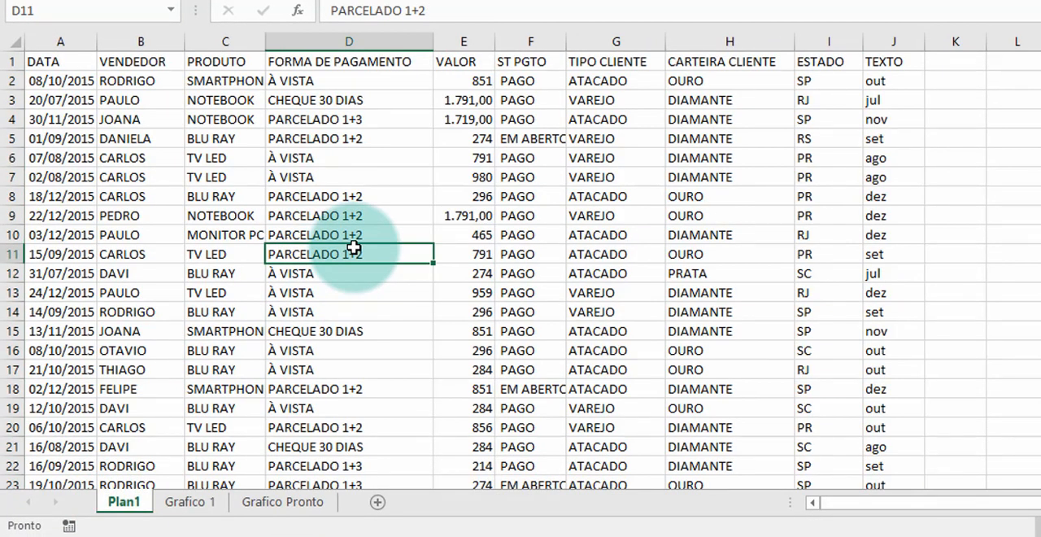
{"action": "key", "text": "Up"}
{"action": "key", "text": "Up"}
{"action": "key", "text": "Up"}
{"action": "key", "text": "Up"}
{"action": "key", "text": "Up"}
{"action": "key", "text": "Up"}
{"action": "key", "text": "Up"}
{"action": "key", "text": "Up"}
{"action": "key", "text": "Up"}
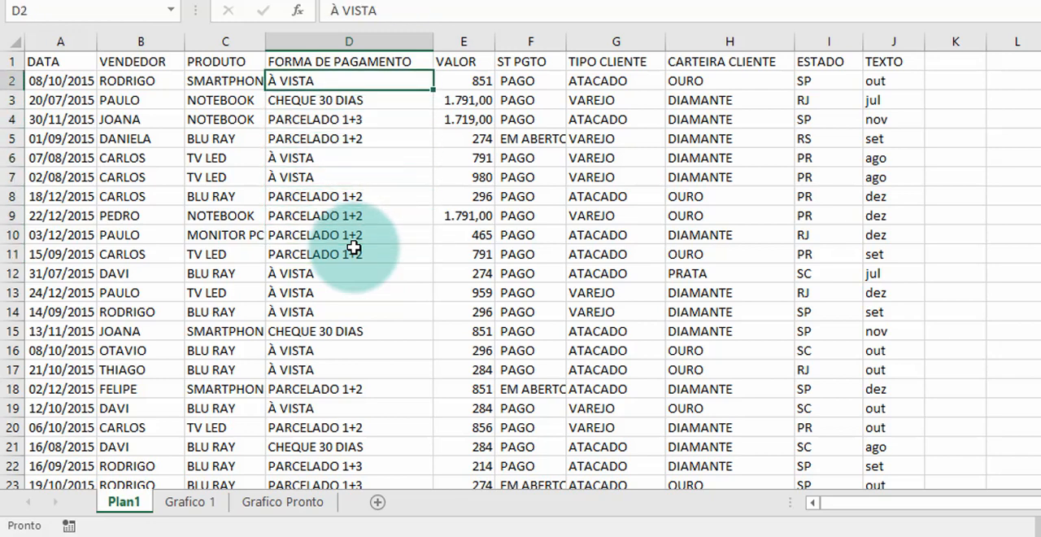
{"action": "key", "text": "Left"}
{"action": "key", "text": "Left"}
{"action": "key", "text": "Left"}
{"action": "key", "text": "Right"}
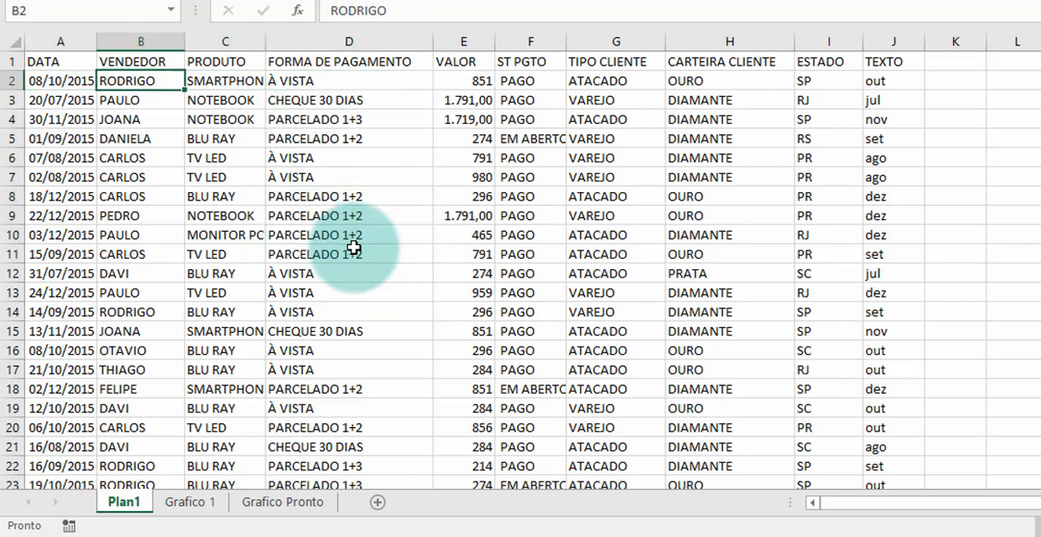
{"action": "key", "text": "Right"}
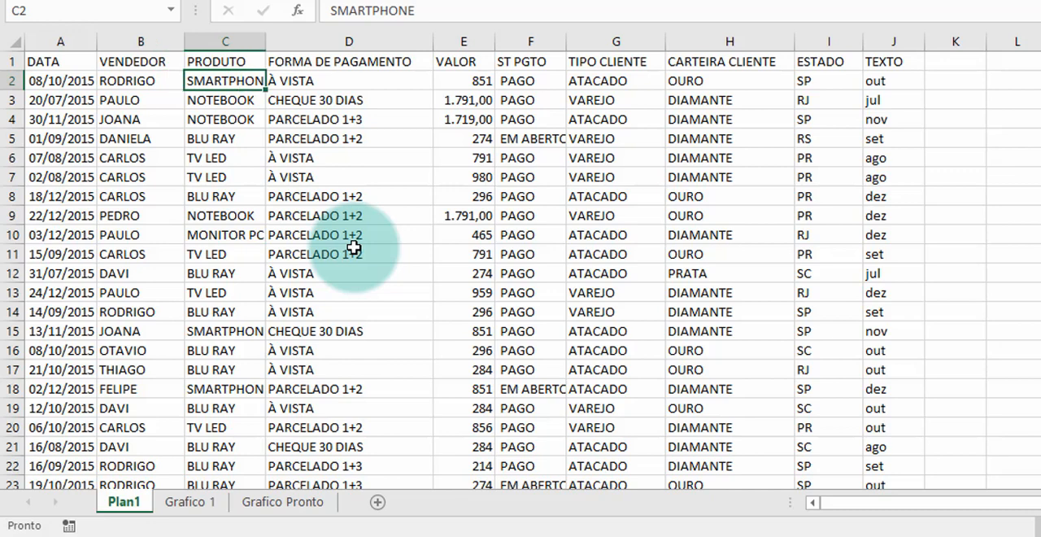
{"action": "key", "text": "Right"}
{"action": "key", "text": "Right"}
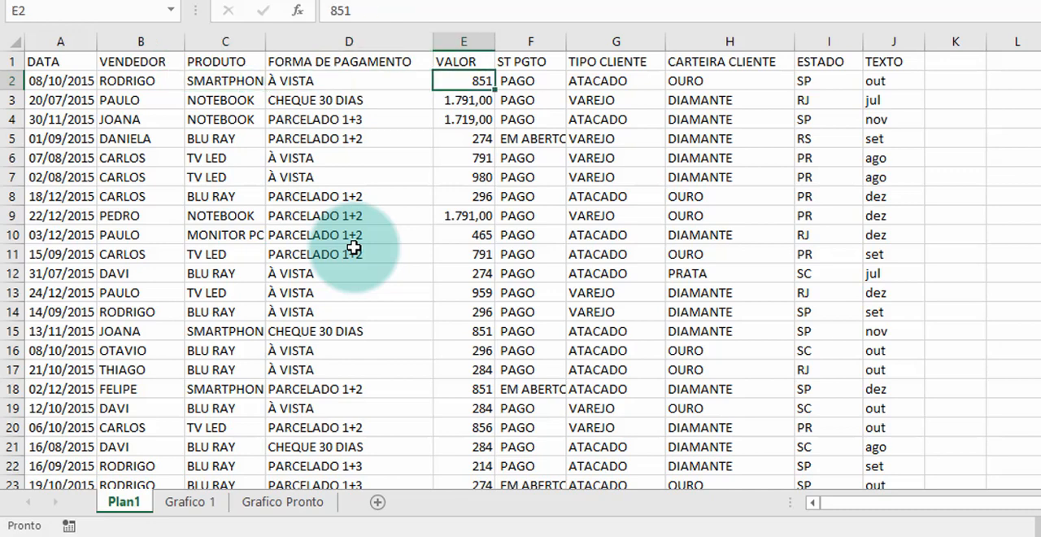
{"action": "key", "text": "Right"}
{"action": "key", "text": "Right"}
{"action": "key", "text": "Right"}
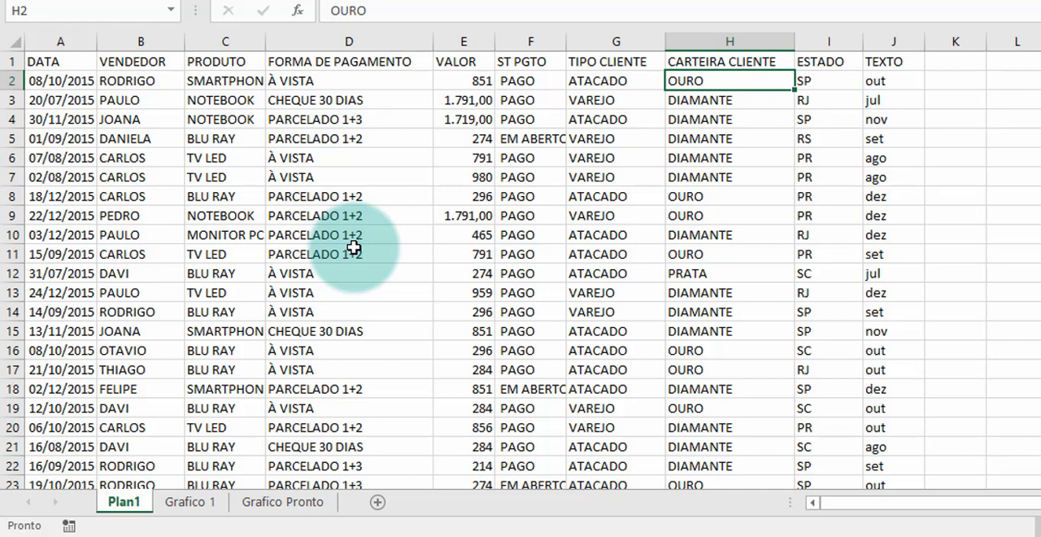
- Inspect the month-text formula in J2 of the TEXTO column without changing it
{"action": "key", "text": "Right"}
{"action": "key", "text": "Right"}
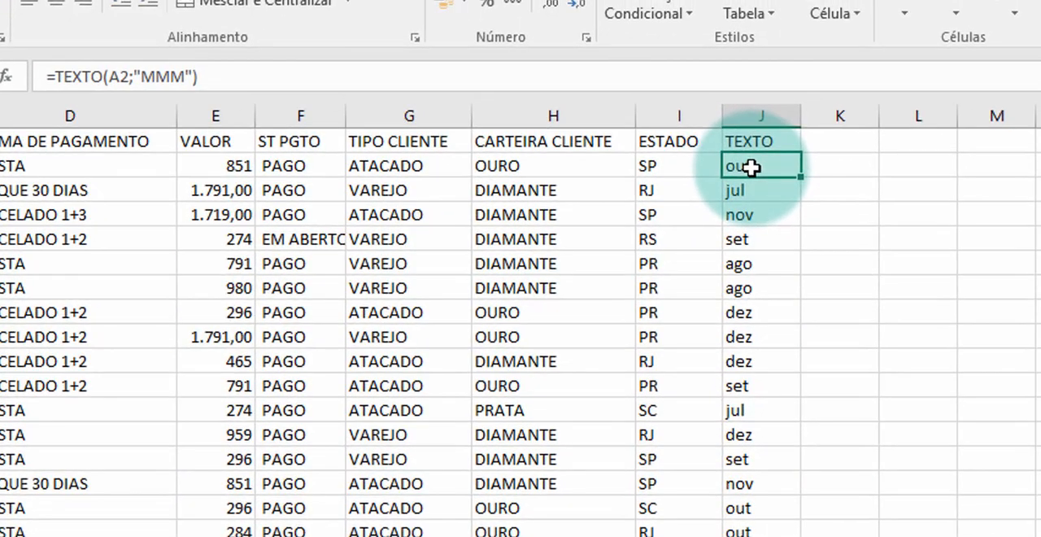
{"action": "double_click", "coordinate": [751, 167]}
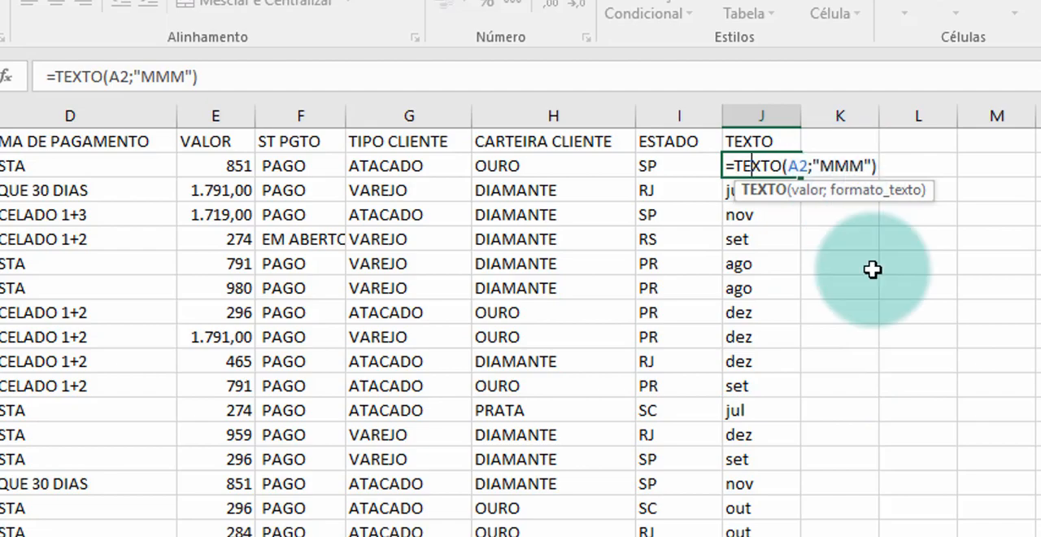
{"action": "key", "text": "Return"}
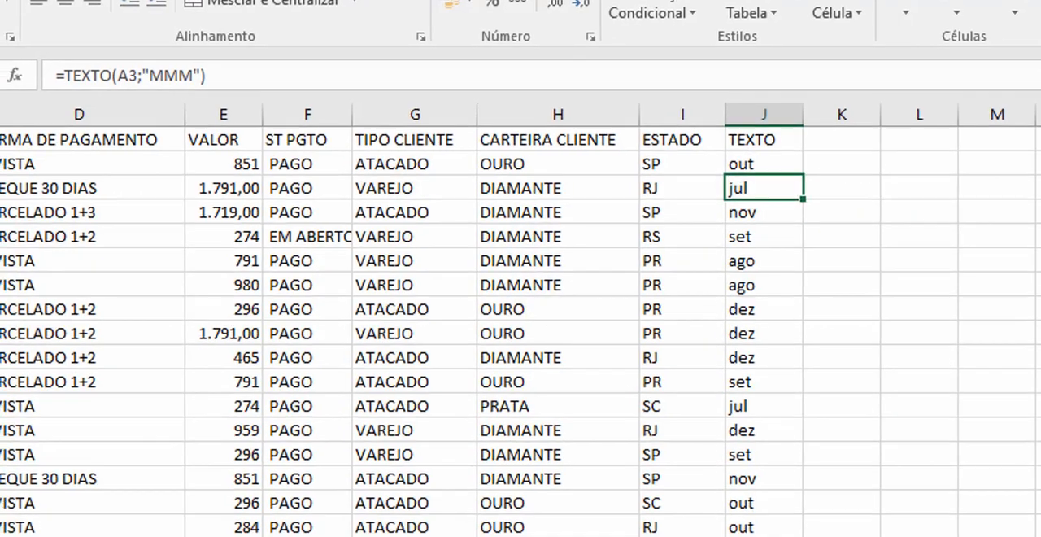
- Return to the Grafico 1 sheet and check in the ribbon customization options whether Desenvolvedor is enabled, then close the options
{"action": "left_click", "coordinate": [174, 504]}
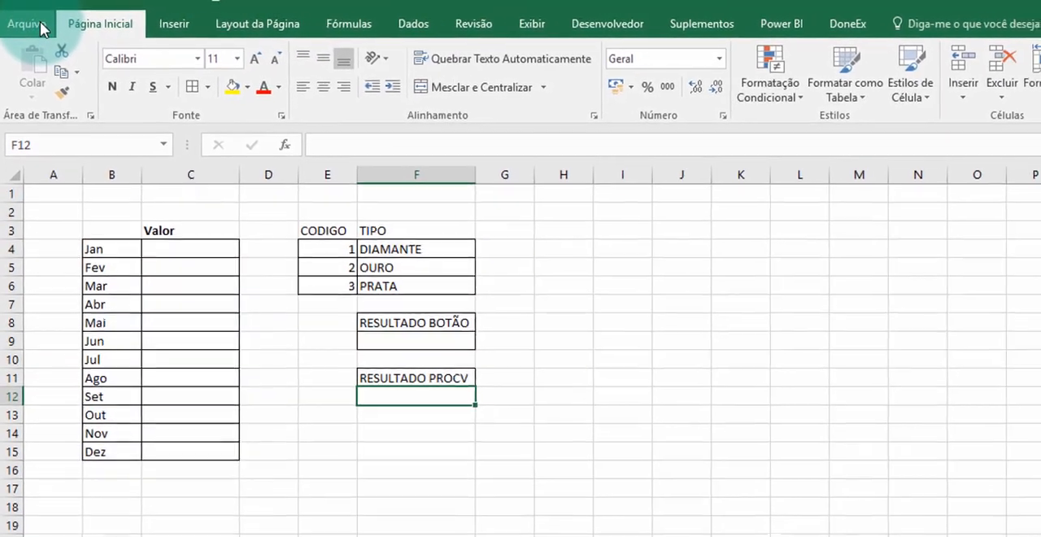
{"action": "left_click", "coordinate": [41, 28]}
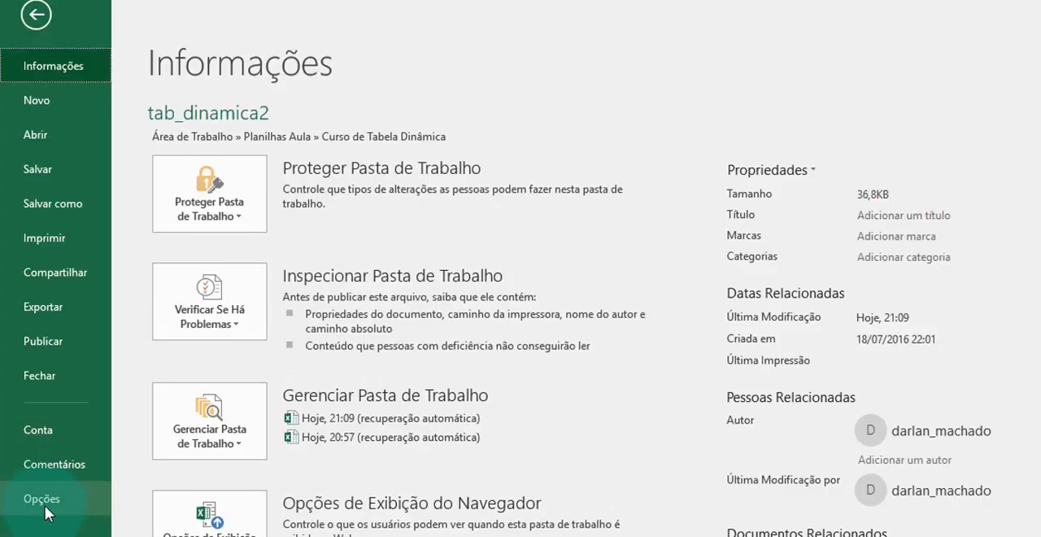
{"action": "left_click", "coordinate": [44, 505]}
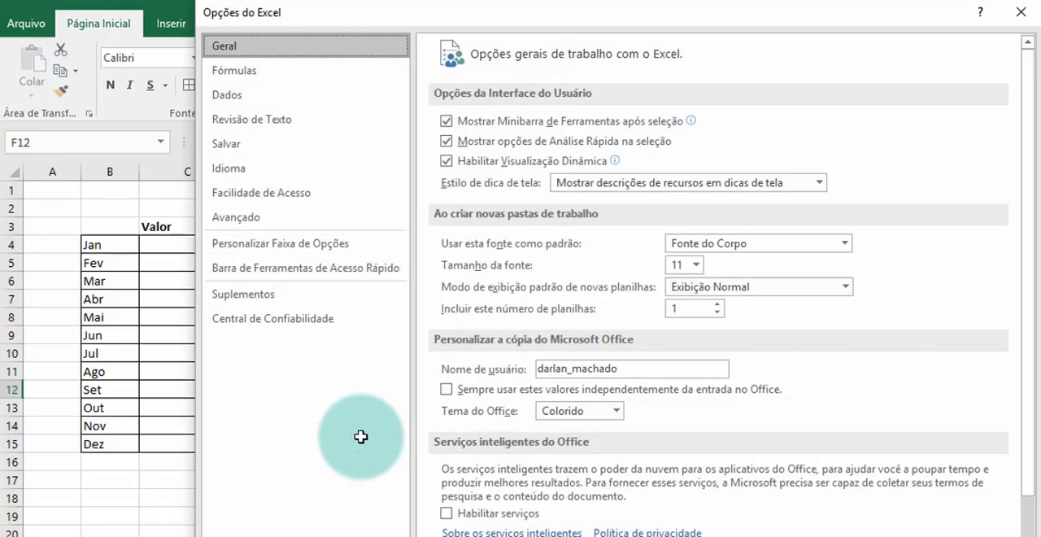
{"action": "left_click", "coordinate": [316, 243]}
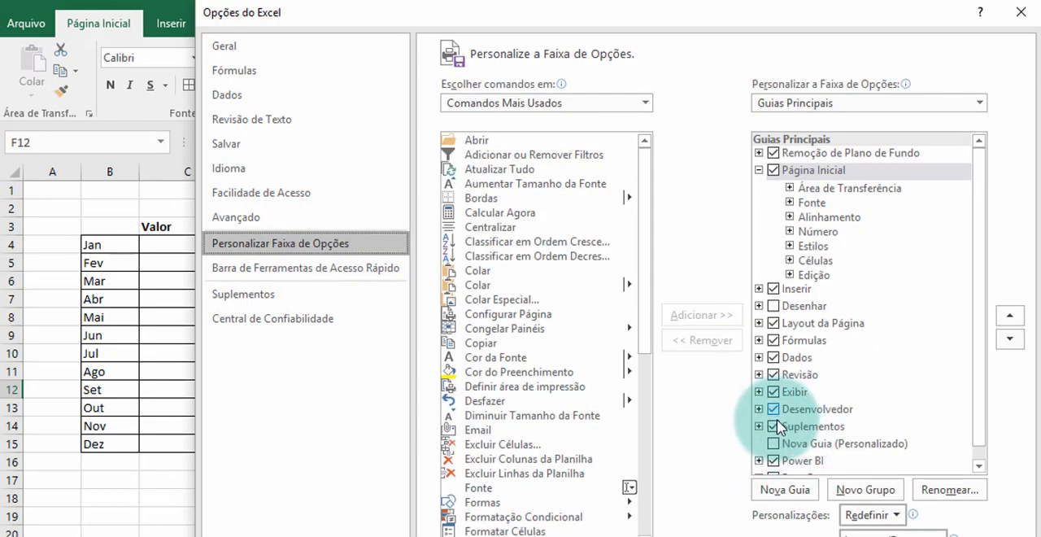
{"action": "left_click", "coordinate": [773, 408]}
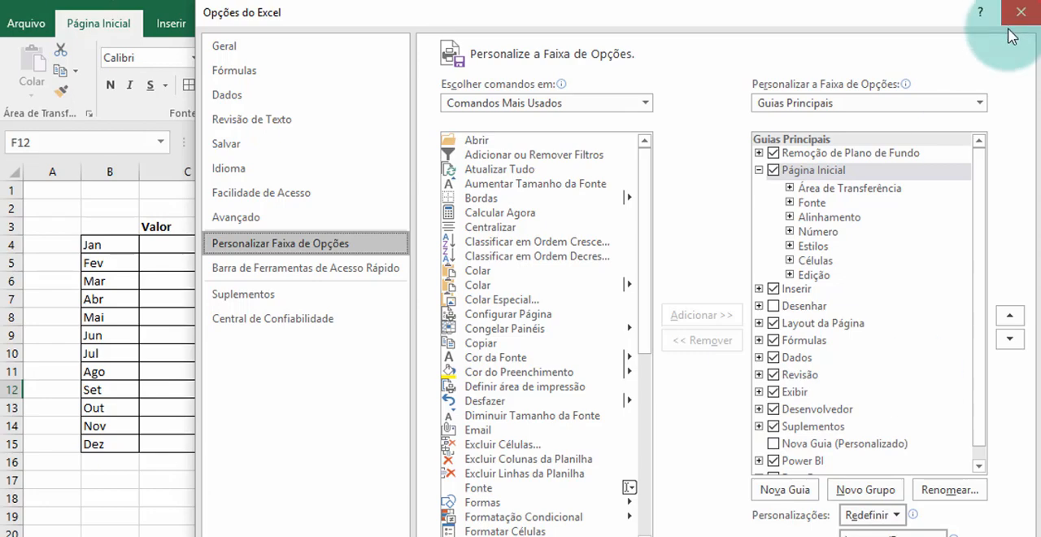
{"action": "left_click", "coordinate": [1020, 11]}
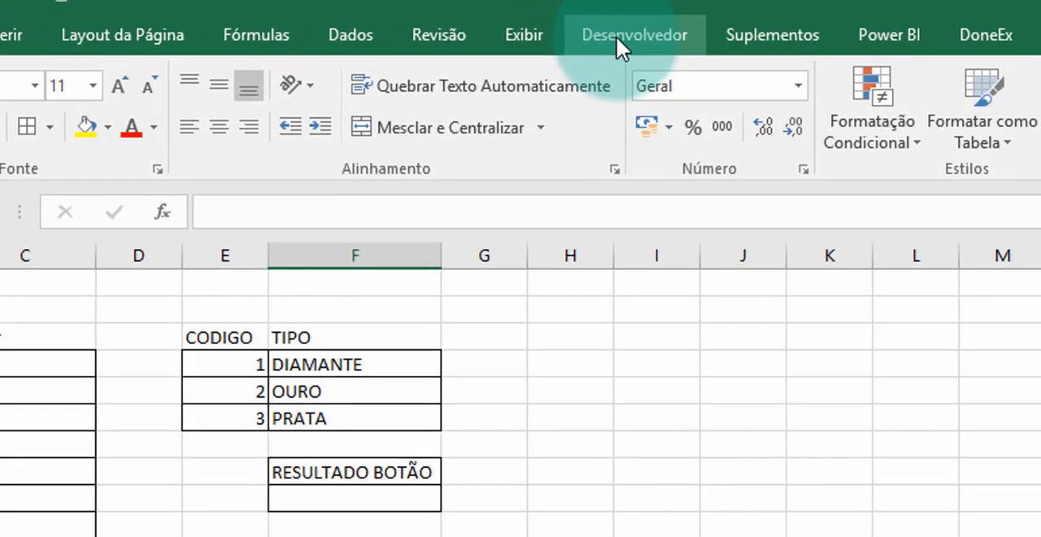
- Insert an option button form control on the empty grid, covering roughly cells L6 to M7
{"action": "left_click", "coordinate": [616, 36]}
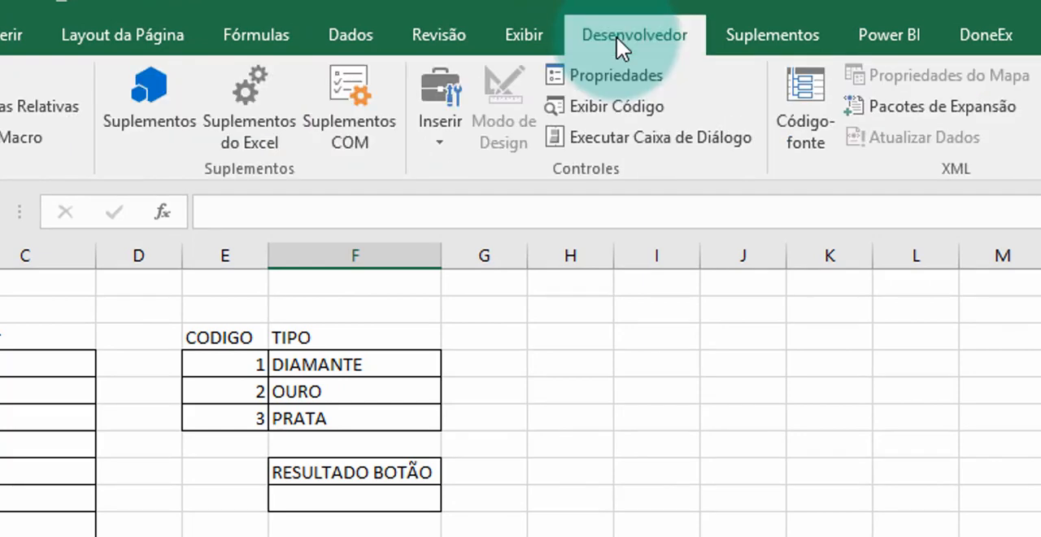
{"action": "left_click", "coordinate": [443, 141]}
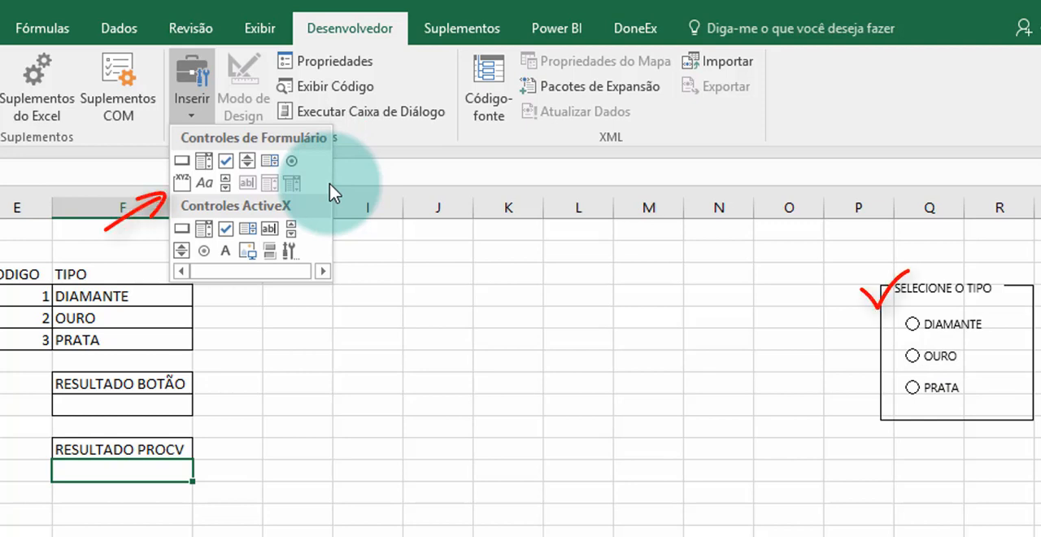
{"action": "left_click", "coordinate": [292, 163]}
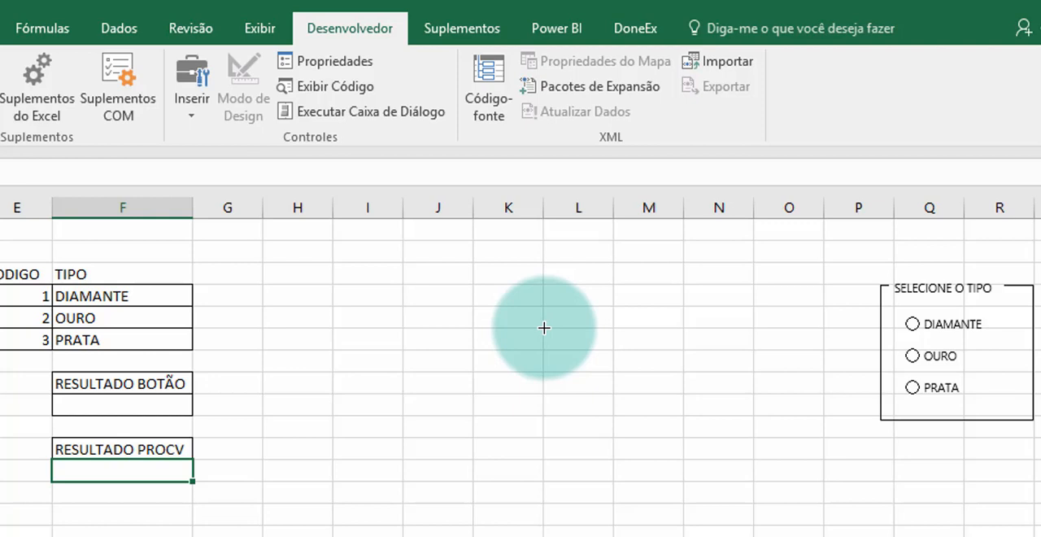
{"action": "mouse_move", "coordinate": [544, 327]}
{"action": "left_mouse_down"}
{"action": "mouse_move", "coordinate": [637, 365]}
{"action": "mouse_move", "coordinate": [681, 365]}
{"action": "left_mouse_up"}
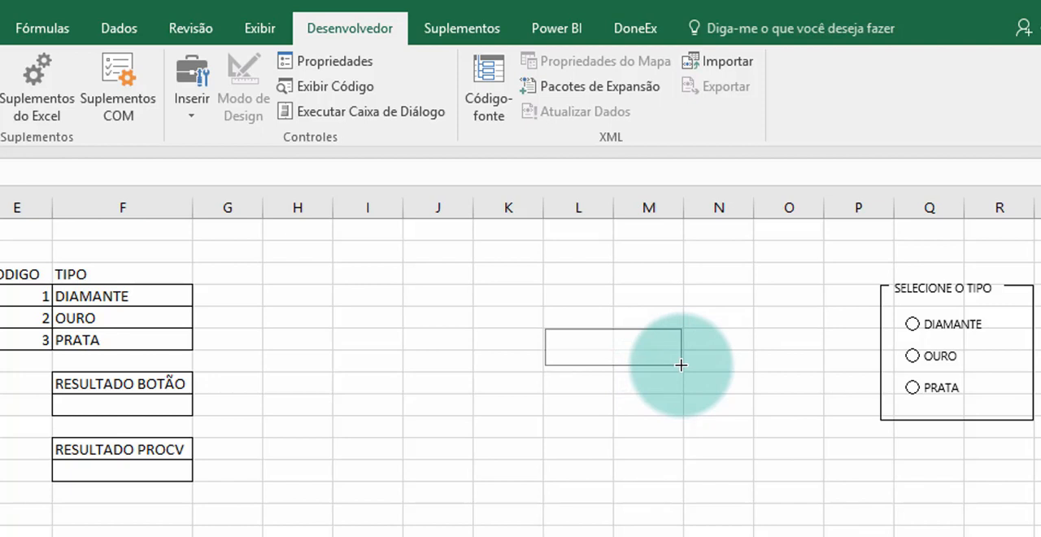
{"action": "left_click_drag", "start_coordinate": [680, 365], "coordinate": [680, 365]}
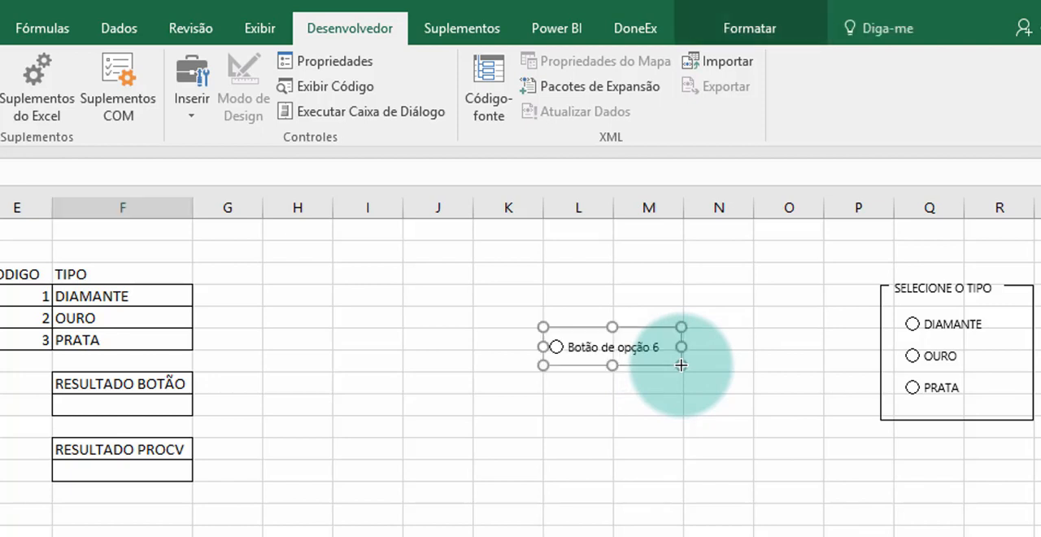
- Replace the new option button's label text with TESTE
{"action": "left_click", "coordinate": [606, 339]}
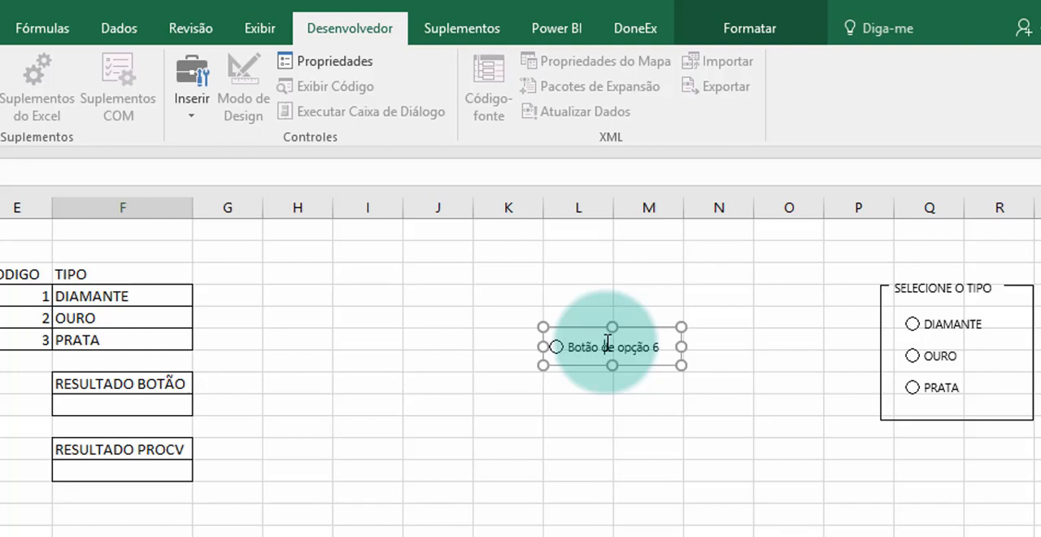
{"action": "key", "text": "Delete"}
{"action": "key", "text": "Delete"}
{"action": "key", "text": "Delete"}
{"action": "key", "text": "Delete"}
{"action": "key", "text": "Delete"}
{"action": "key", "text": "Delete"}
{"action": "key", "text": "Delete"}
{"action": "key", "text": "Delete"}
{"action": "key", "text": "Delete"}
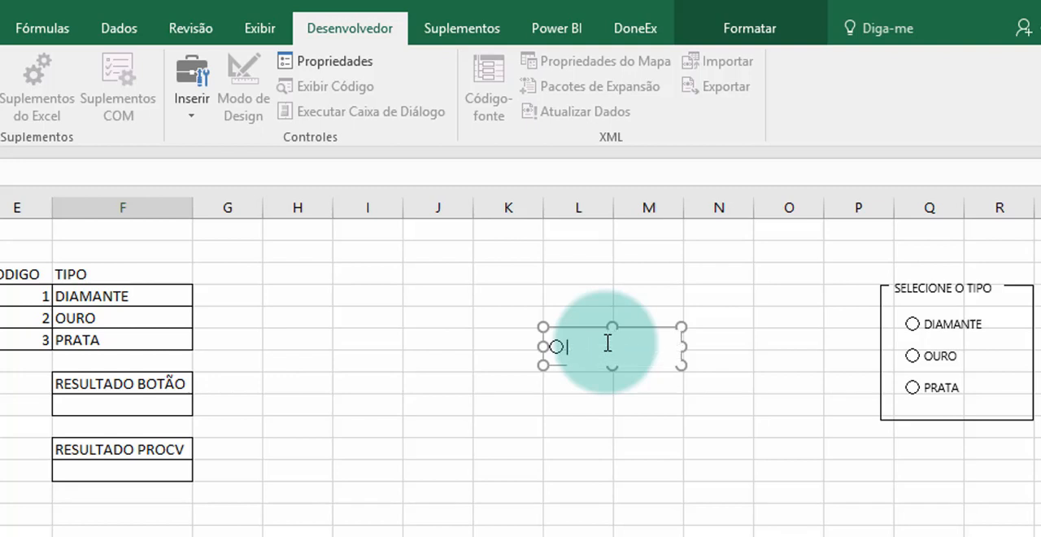
{"action": "type", "text": "TESTE"}
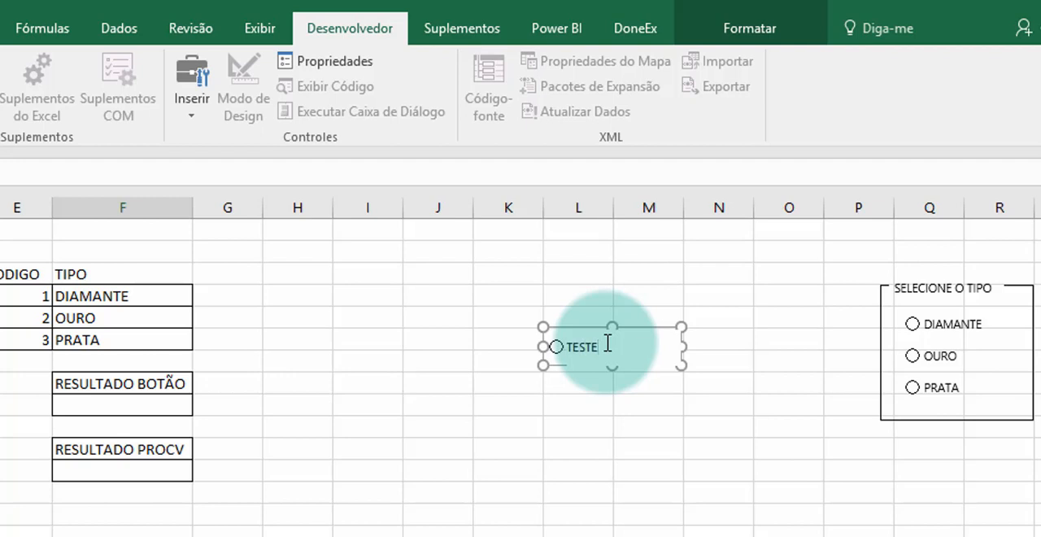
- Delete the TESTE option button from the grid, leaving the SELECIONE O TIPO group in place
{"action": "left_click", "coordinate": [708, 400]}
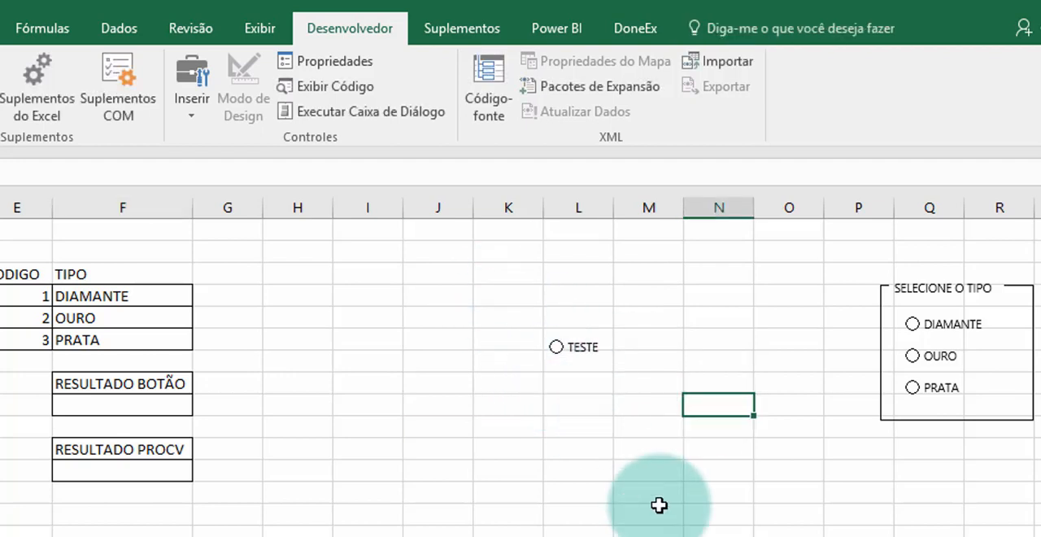
{"action": "right_click", "coordinate": [574, 345]}
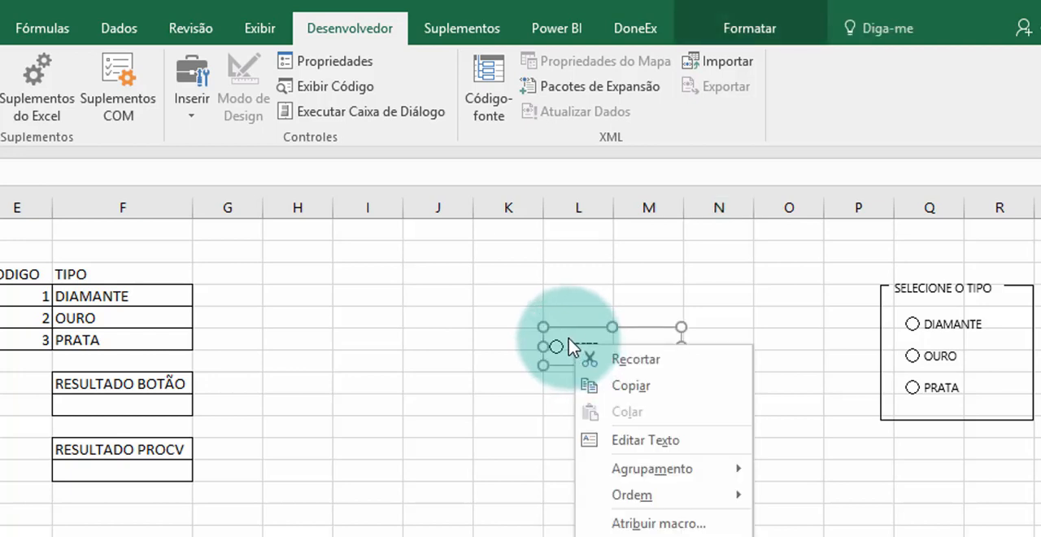
{"action": "left_click", "coordinate": [569, 345]}
{"action": "key", "text": "Delete"}
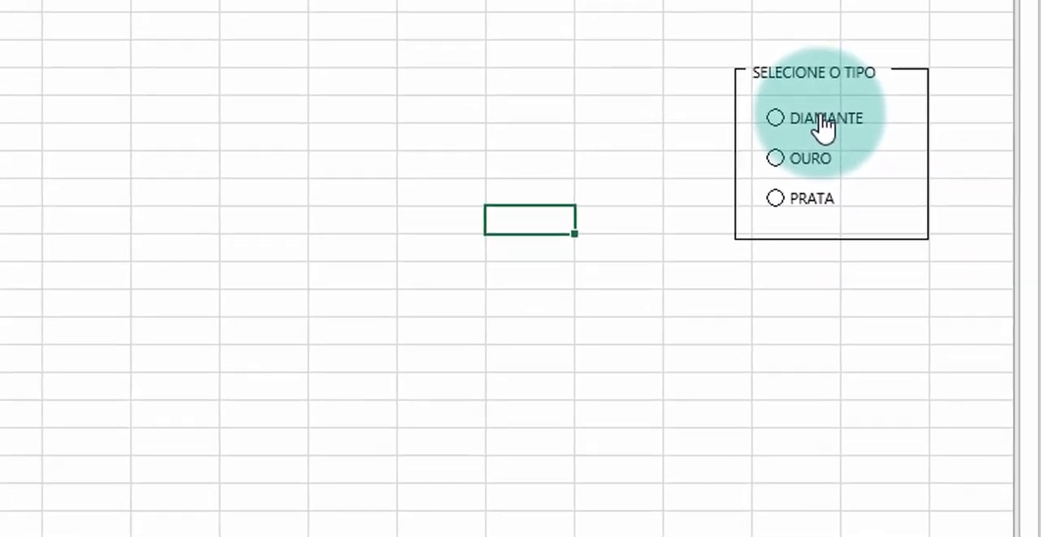
- Link the DIAMANTE option button to cell $F$9 under RESULTADO BOTÃO in its control format settings
{"action": "right_click", "coordinate": [819, 116]}
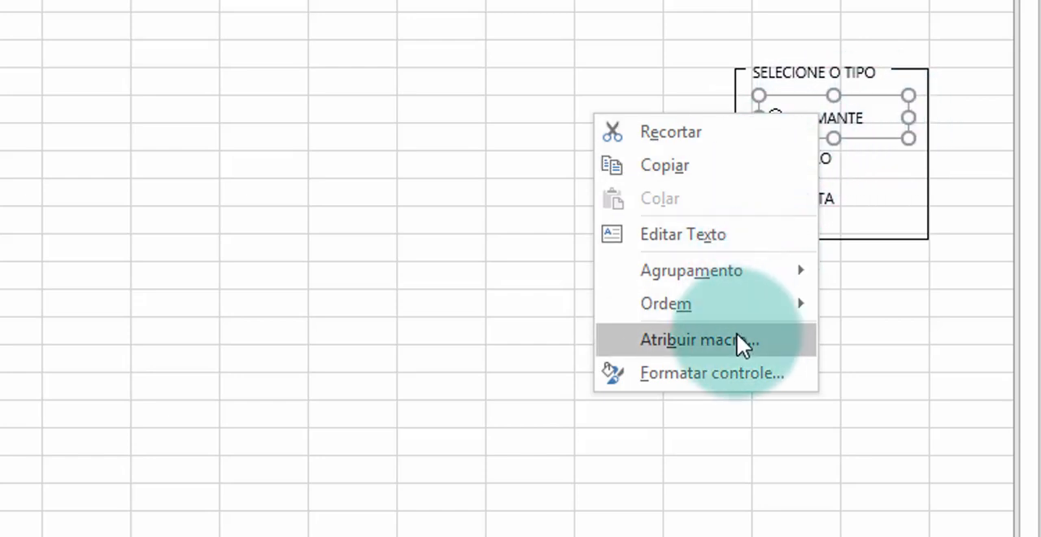
{"action": "left_click", "coordinate": [688, 372]}
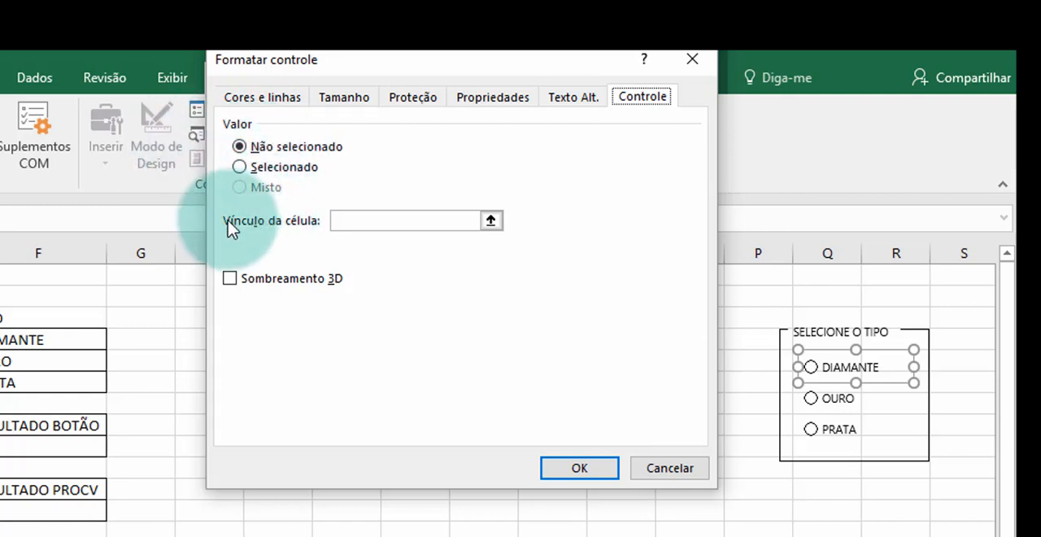
{"action": "left_click", "coordinate": [351, 221]}
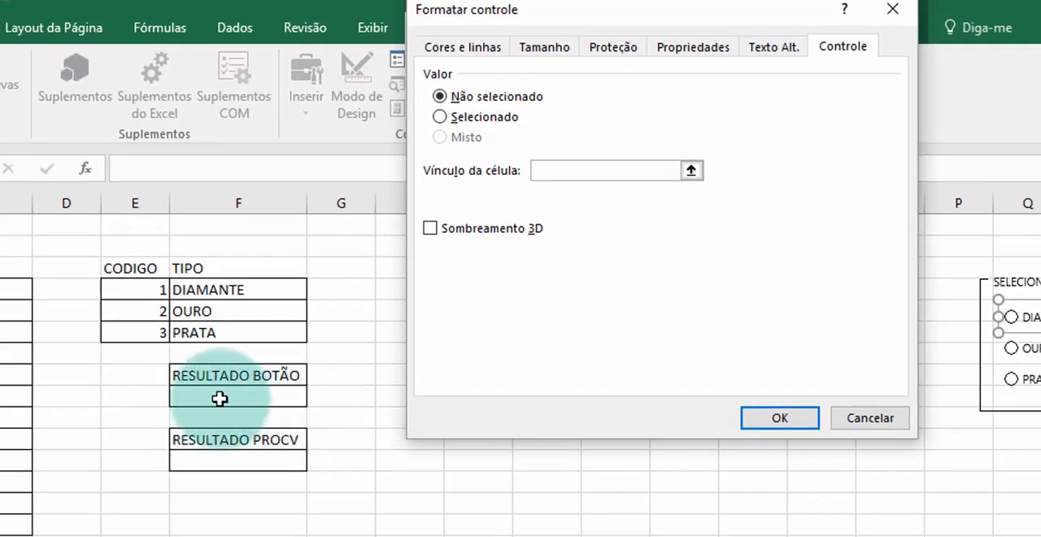
{"action": "left_click", "coordinate": [220, 398]}
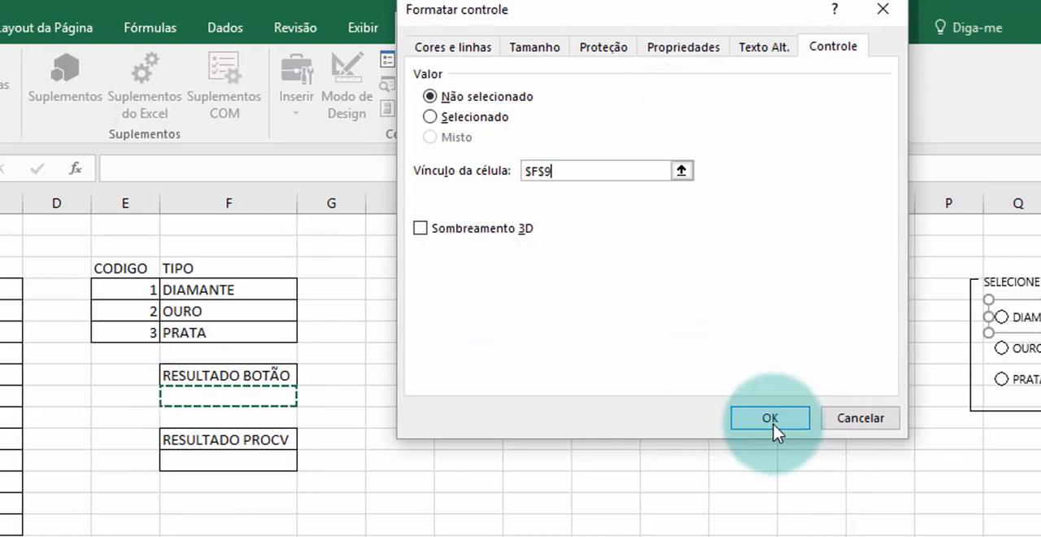
{"action": "left_click", "coordinate": [770, 420]}
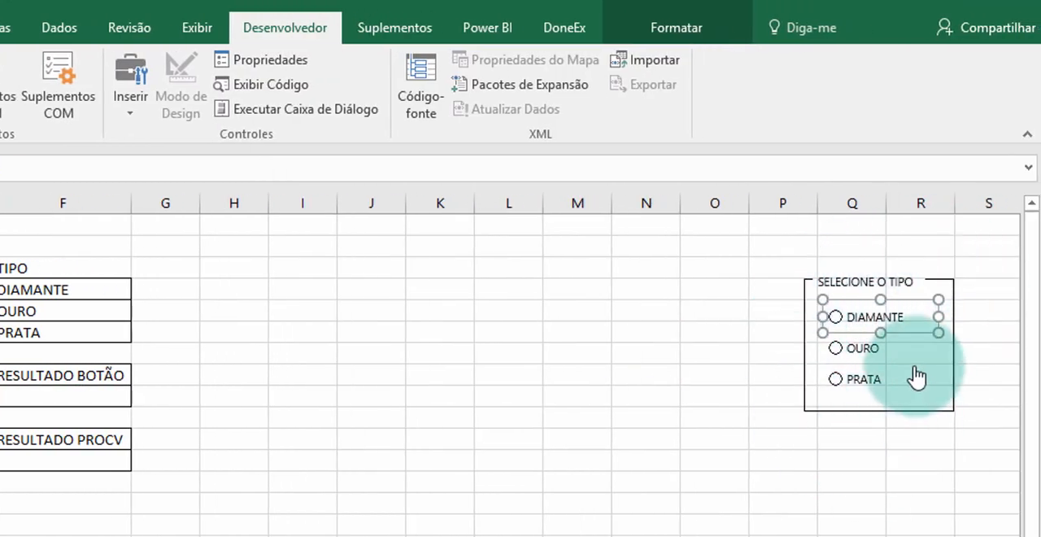
{"action": "left_click", "coordinate": [747, 351]}
- Test the cell link by switching among OURO, DIAMANTE and PRATA and checking the code under RESULTADO BOTÃO
{"action": "left_click", "coordinate": [865, 351]}
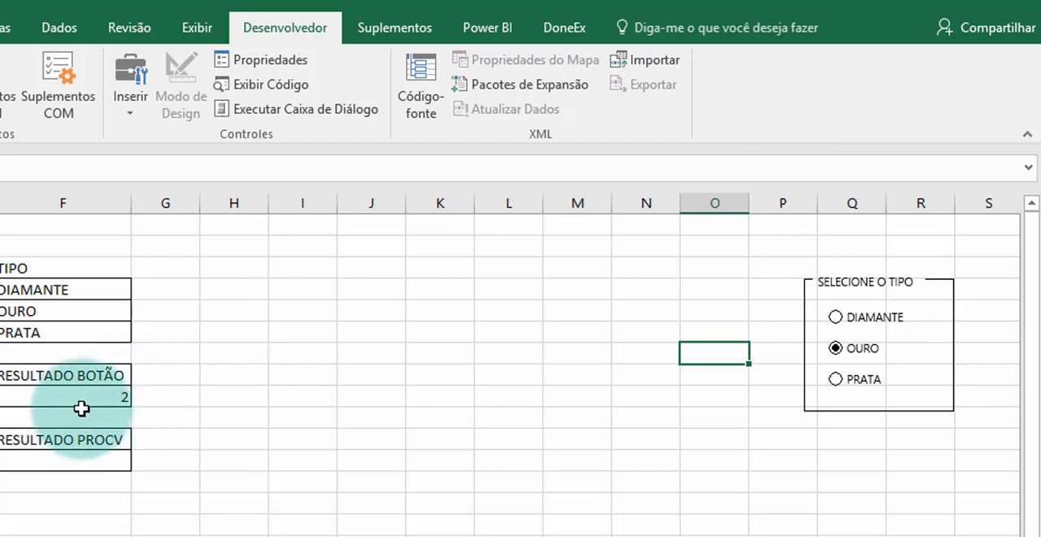
{"action": "left_click", "coordinate": [839, 317]}
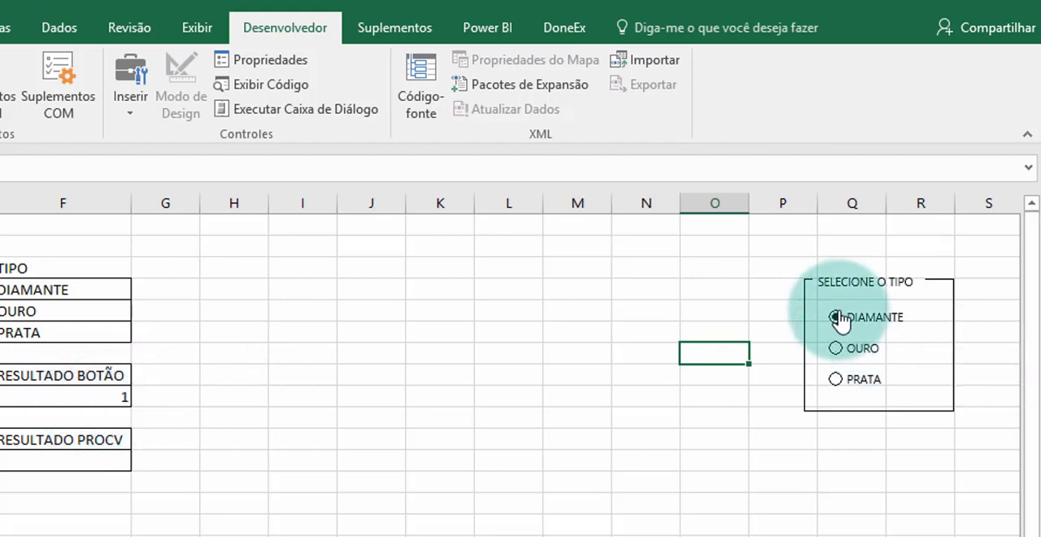
{"action": "left_click", "coordinate": [836, 380]}
{"action": "left_click", "coordinate": [837, 350]}
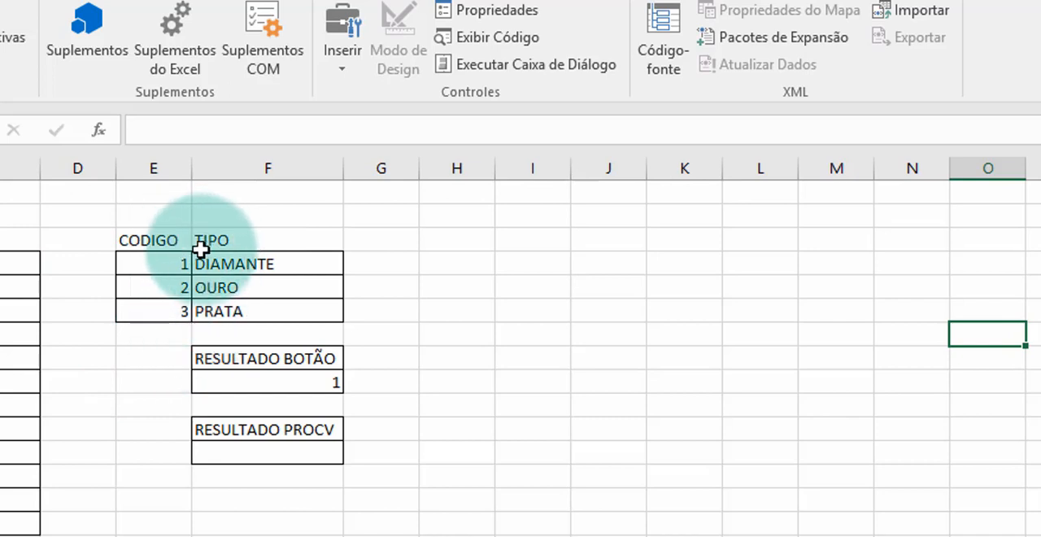
- Enter =PROCV(F9;E4:F6;2;0) in F12 under RESULTADO PROCV, and test it by selecting OURO and PRATA
{"action": "left_click", "coordinate": [256, 452]}
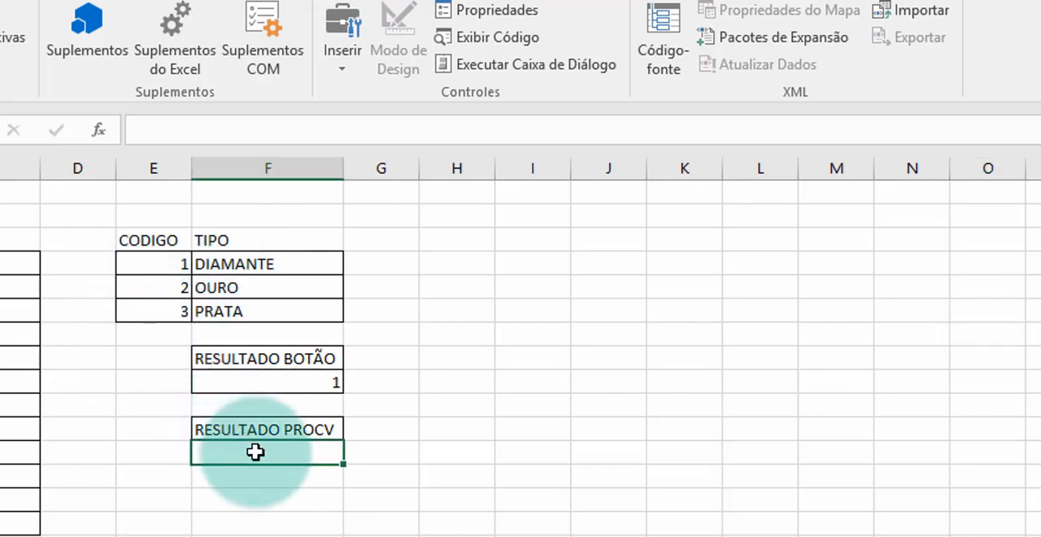
{"action": "type", "text": "="}
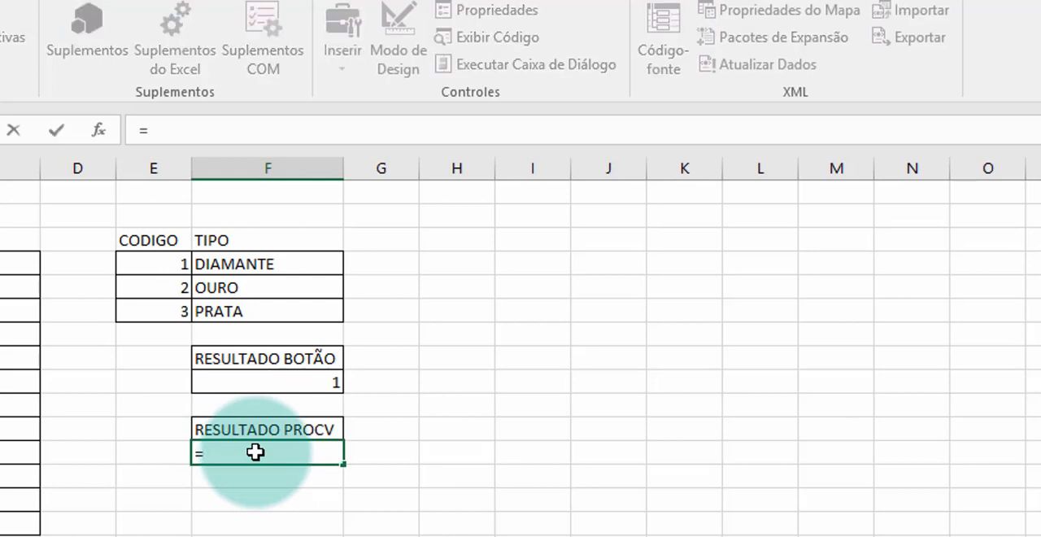
{"action": "type", "text": "procv"}
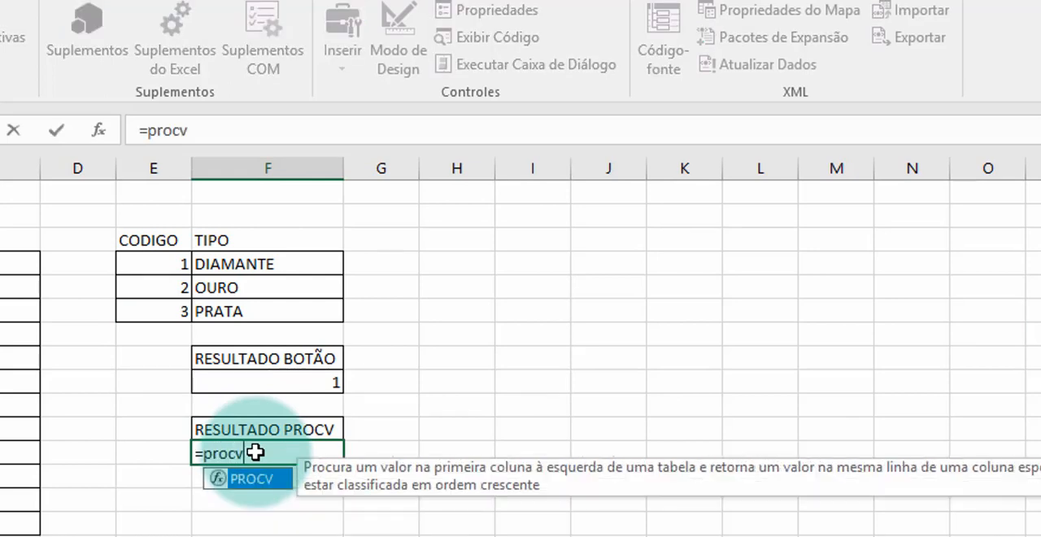
{"action": "type", "text": "("}
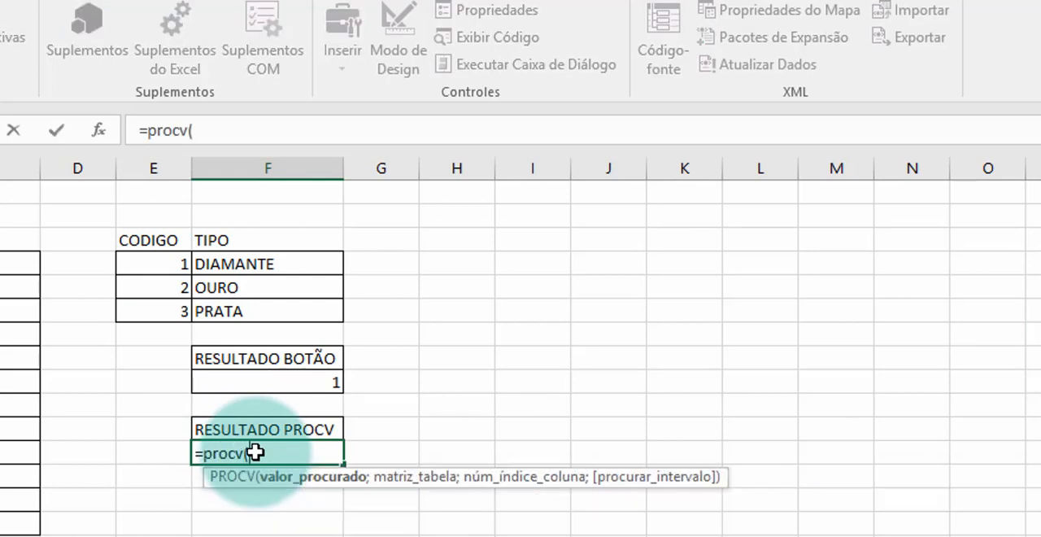
{"action": "left_click", "coordinate": [317, 383]}
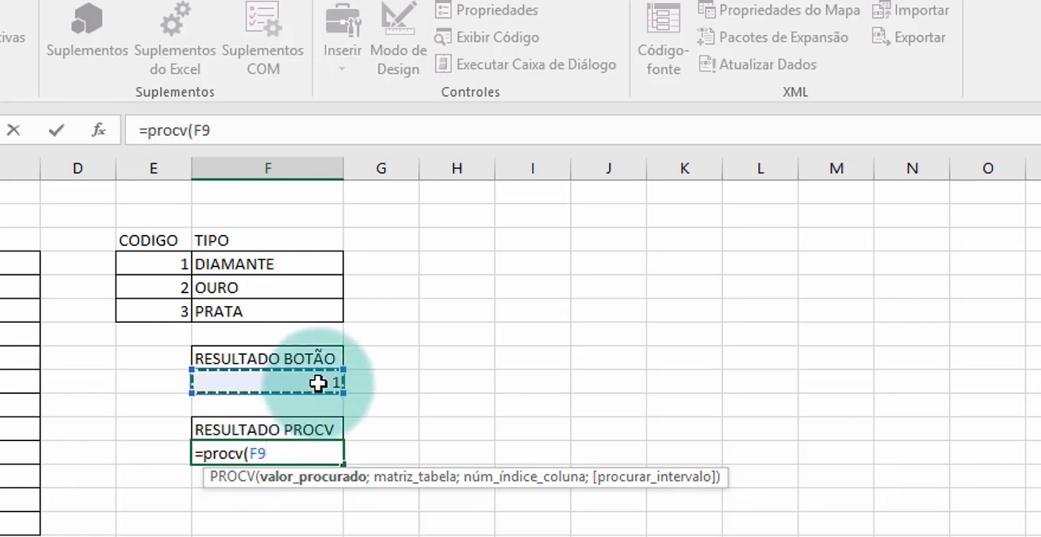
{"action": "type", "text": ";"}
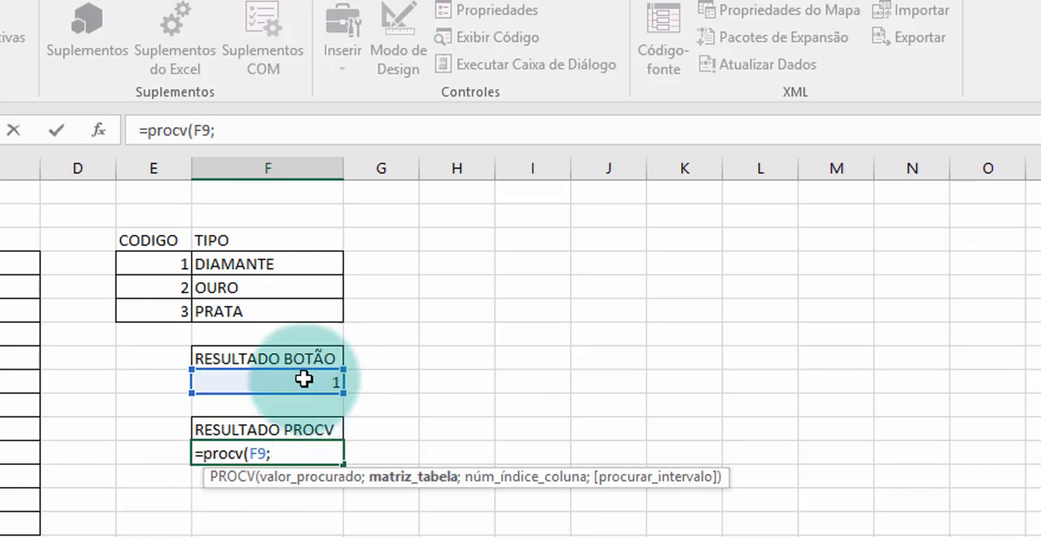
{"action": "left_click_drag", "start_coordinate": [167, 266], "coordinate": [236, 318]}
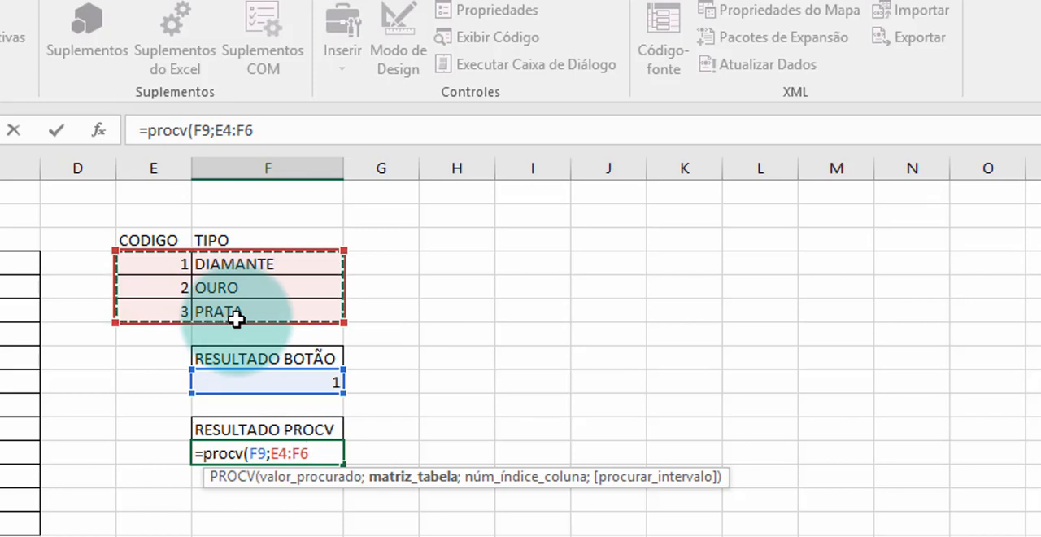
{"action": "type", "text": ";"}
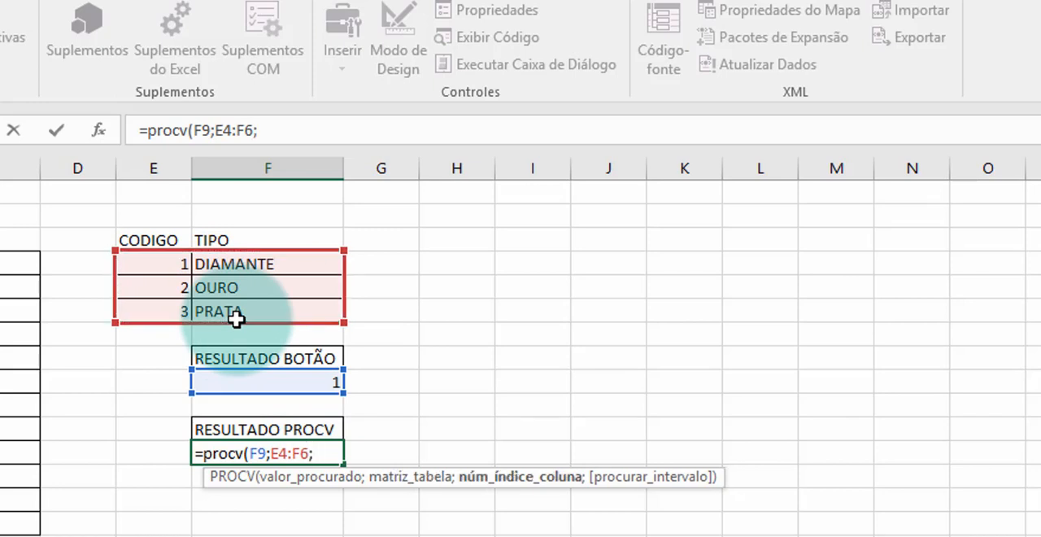
{"action": "type", "text": "2;0"}
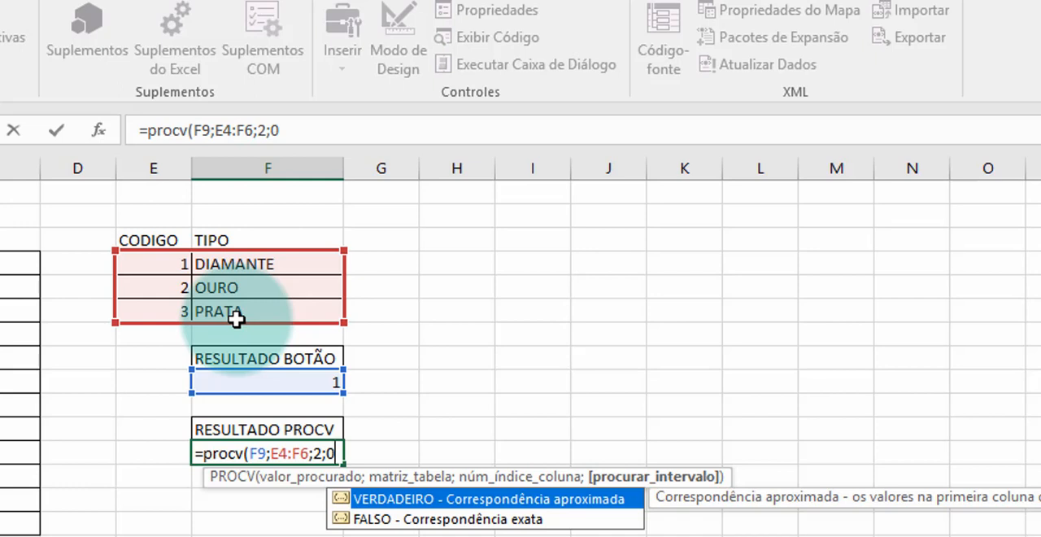
{"action": "key", "text": "Return"}
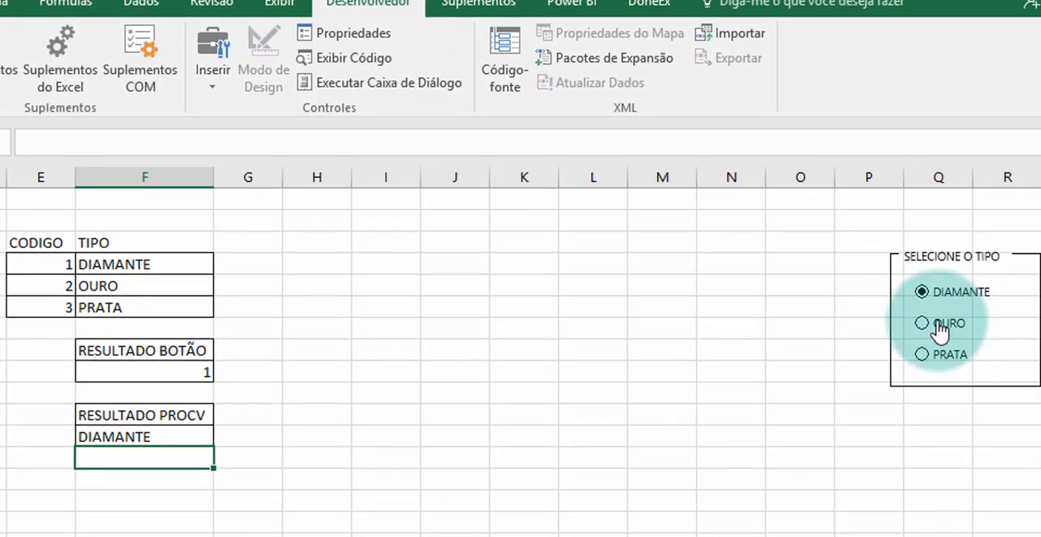
{"action": "left_click", "coordinate": [936, 323]}
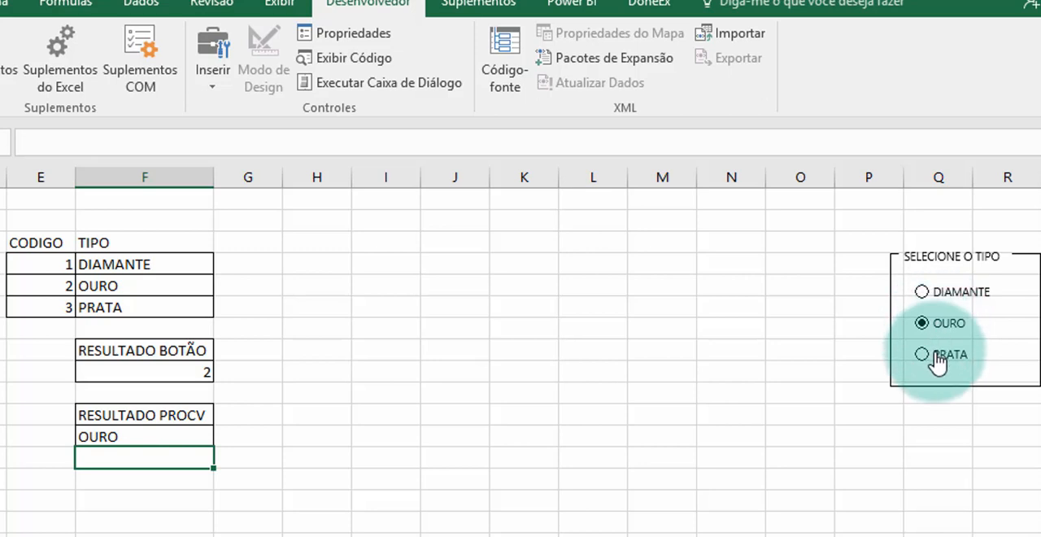
{"action": "left_click", "coordinate": [935, 355]}
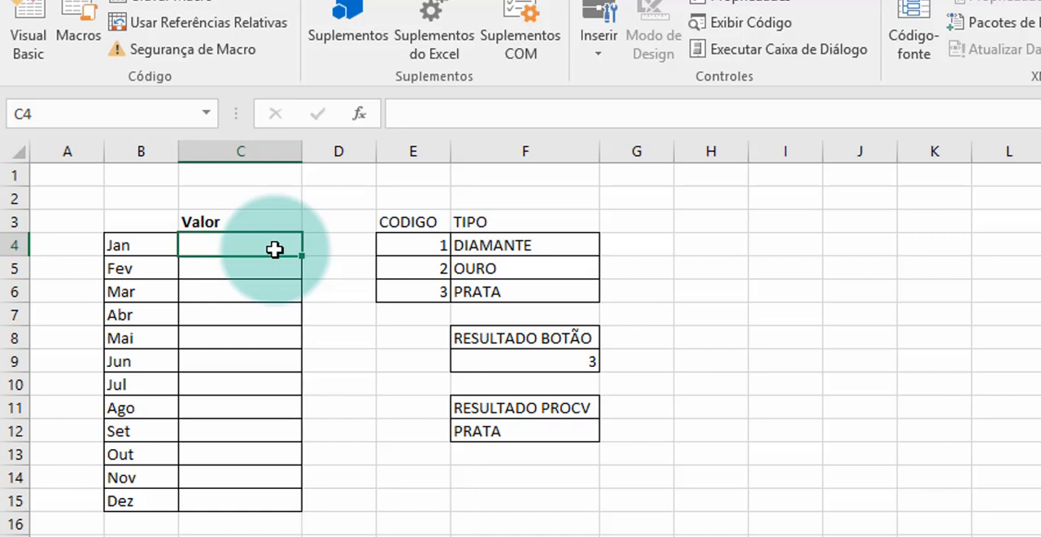
- Begin a SOMASES formula in C4 for Jan, using the VALOR column Plan1!E1:E499 as the sum range
{"action": "type", "text": "="}
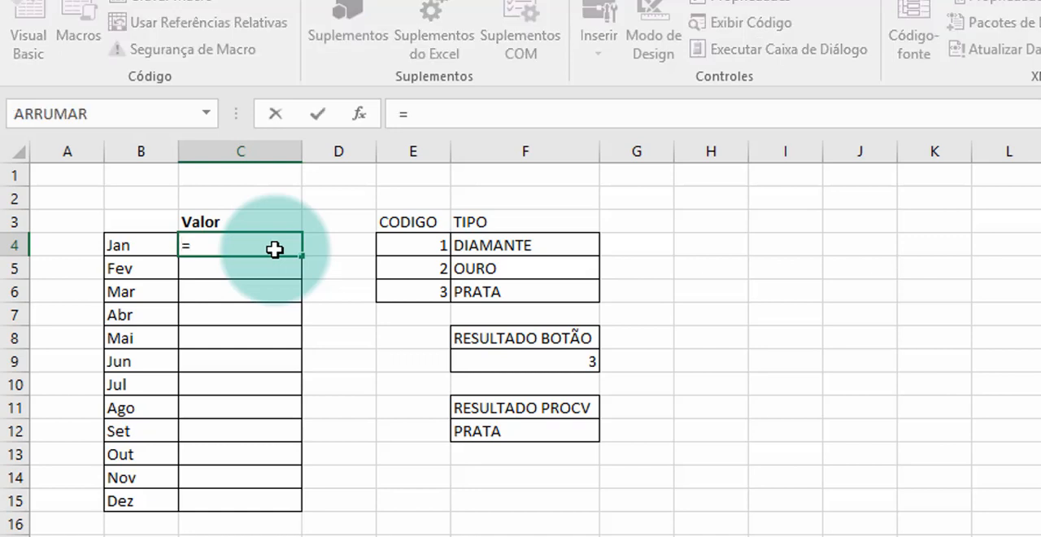
{"action": "type", "text": "soma"}
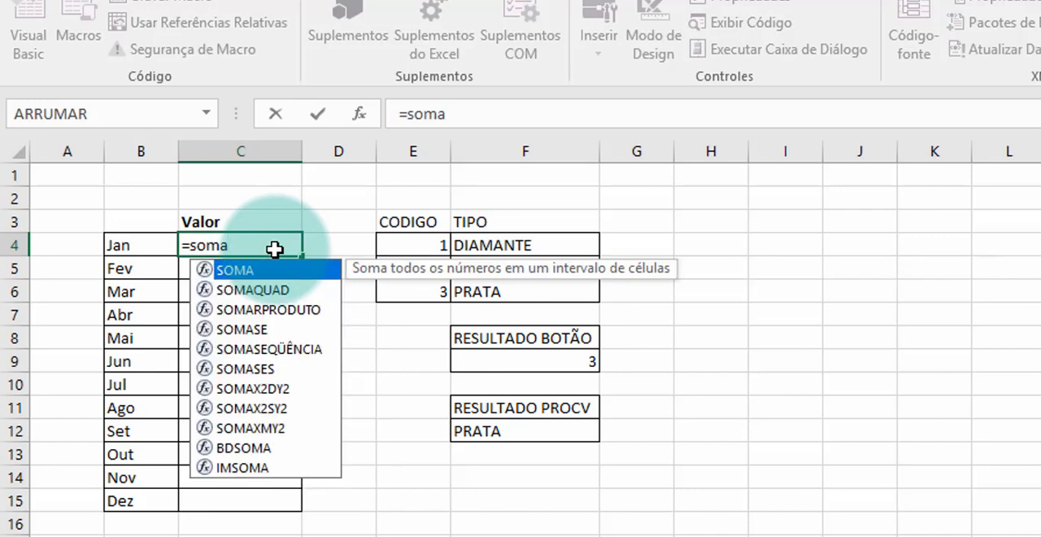
{"action": "type", "text": "ses("}
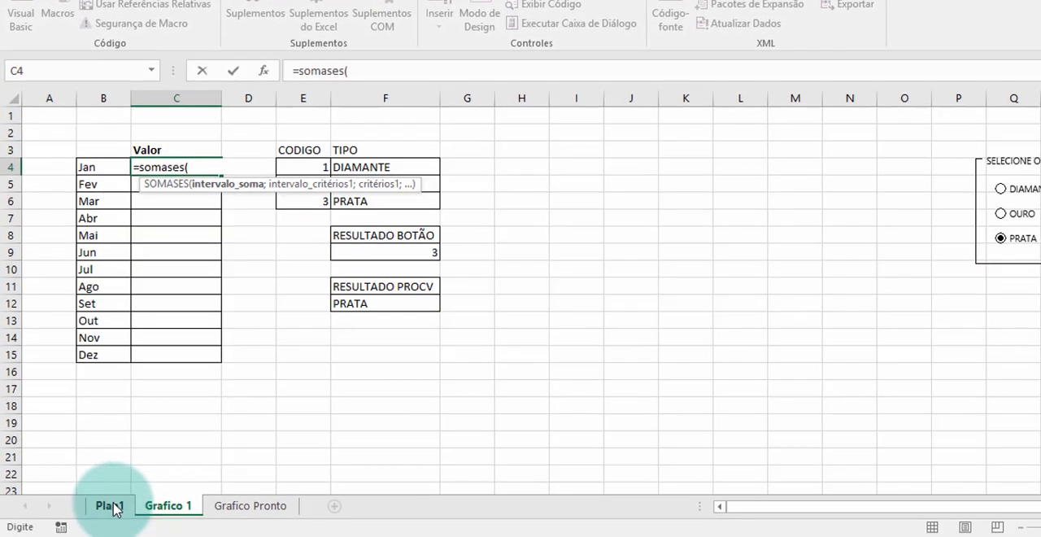
{"action": "left_click", "coordinate": [111, 506]}
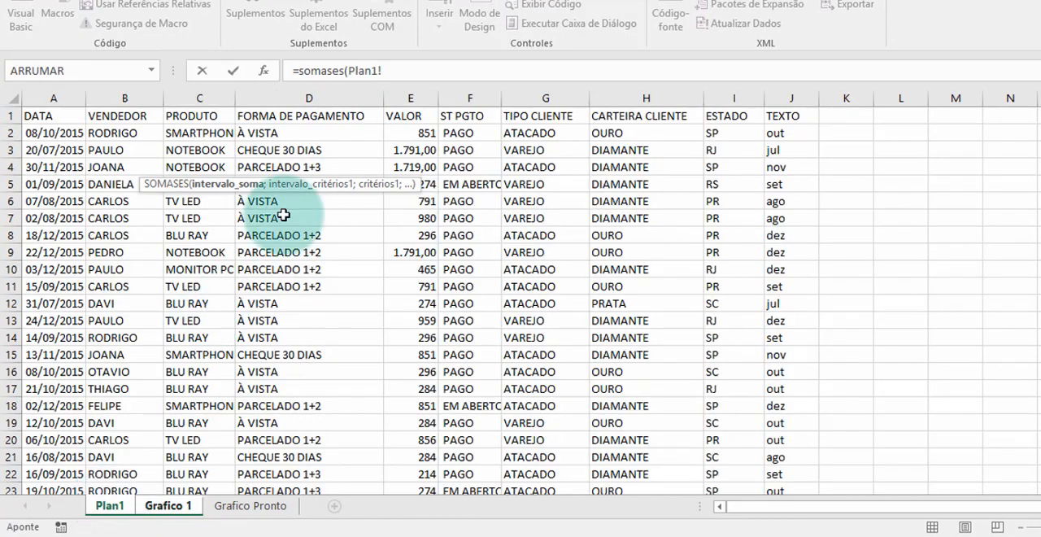
{"action": "left_click", "coordinate": [418, 119]}
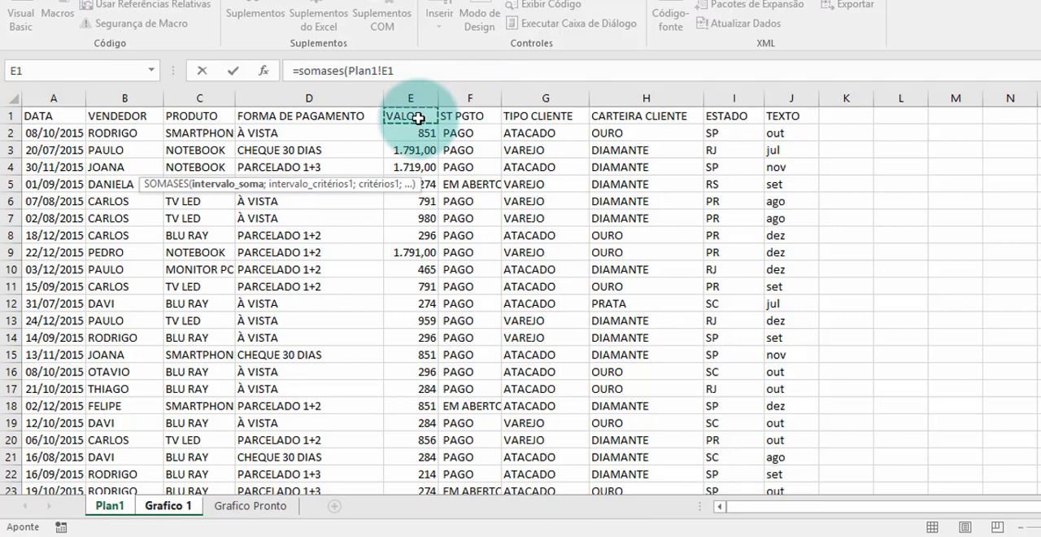
{"action": "left_click_drag", "start_coordinate": [418, 119], "coordinate": [418, 149]}
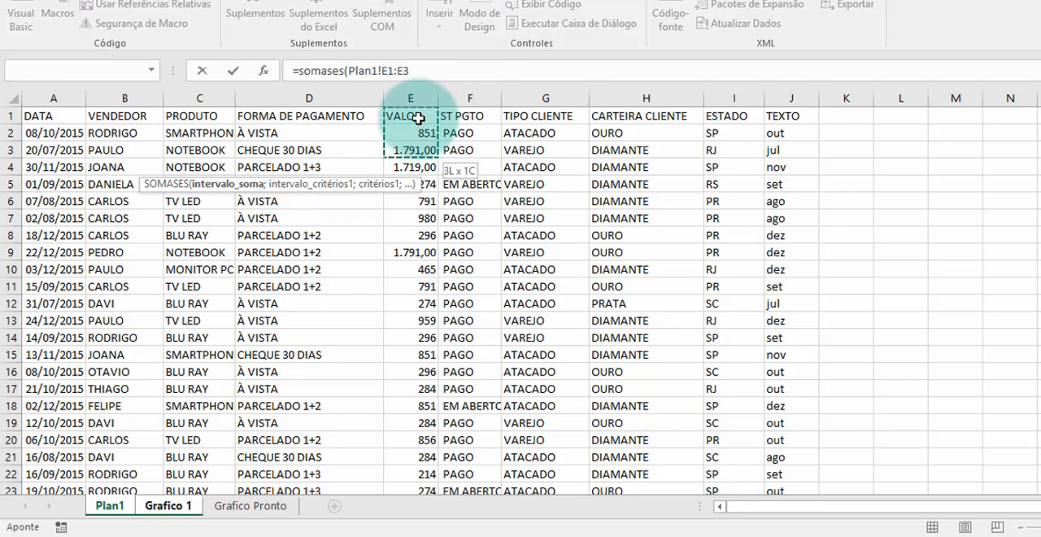
{"action": "key", "text": "shift+Down"}
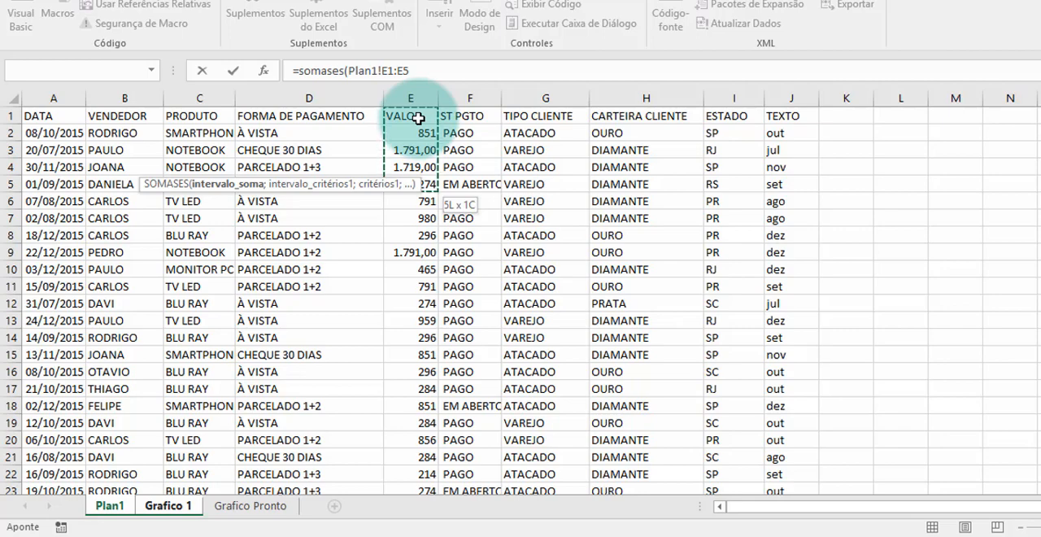
{"action": "key", "text": "ctrl+shift+Down"}
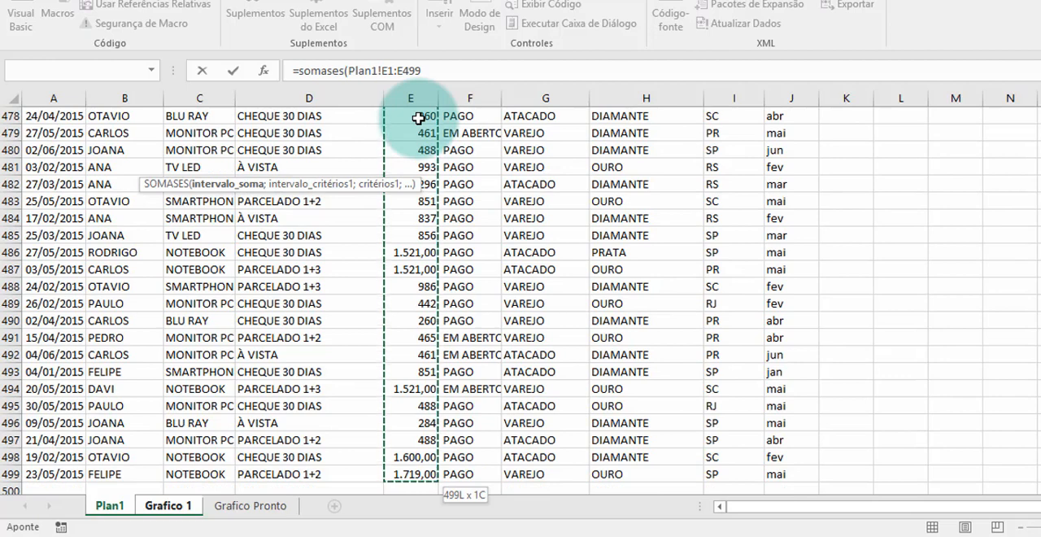
{"action": "type", "text": ";"}
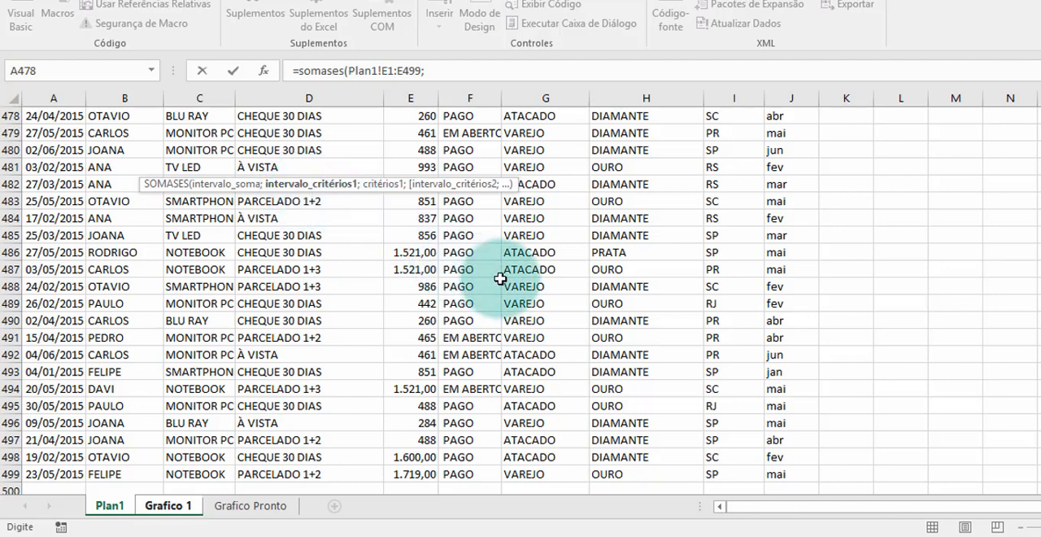
- Add the CARTEIRA CLIENTE column Plan1!H1:H499 as the first criteria range of the SOMASES formula
{"action": "left_click", "coordinate": [622, 472]}
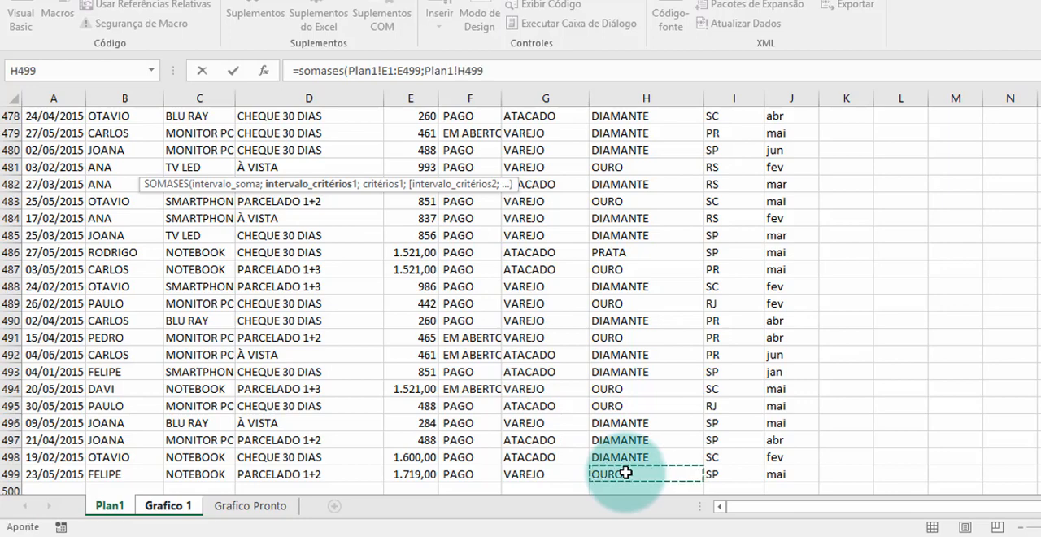
{"action": "key", "text": "ctrl+shift+Up"}
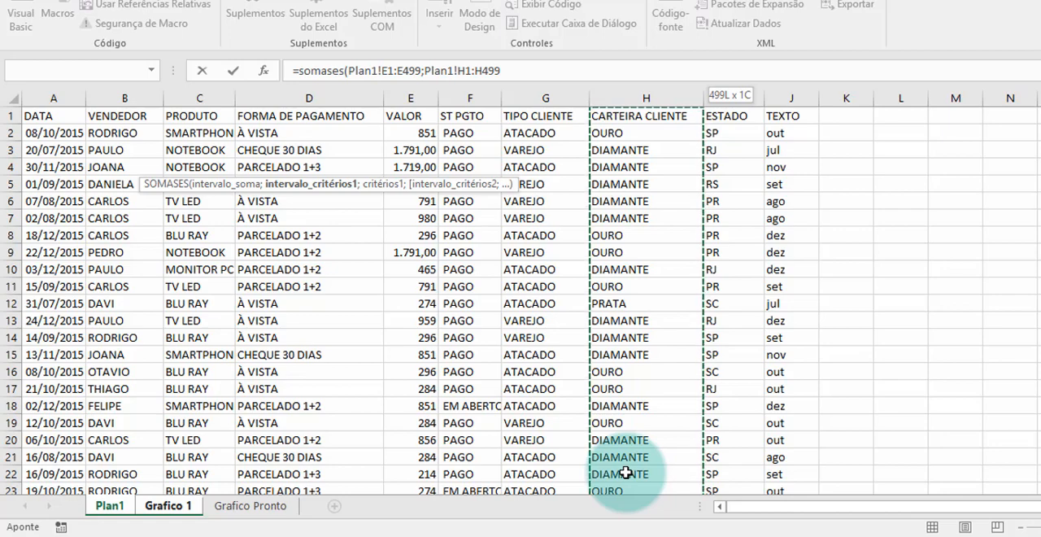
{"action": "type", "text": ";"}
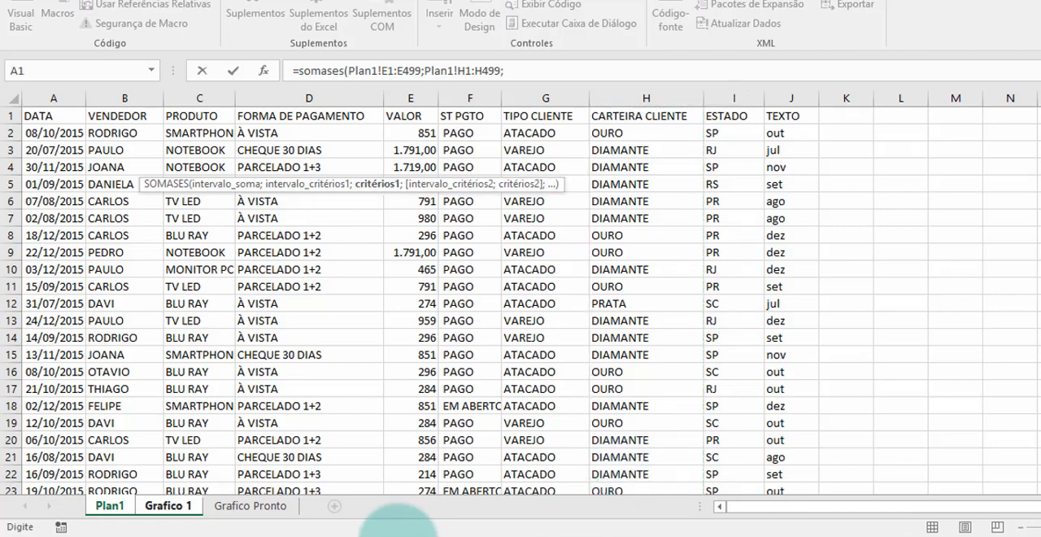
- Set cell F12 under RESULTADO PROCV on the Grafico Pronto sheet as the first criterion of the SOMASES formula
{"action": "left_click", "coordinate": [263, 511]}
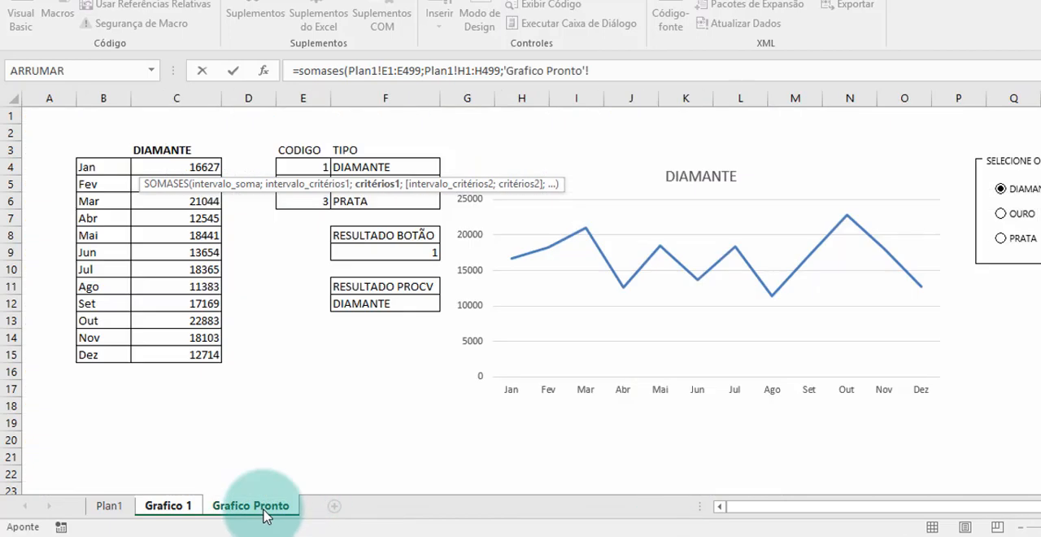
{"action": "left_click", "coordinate": [392, 303]}
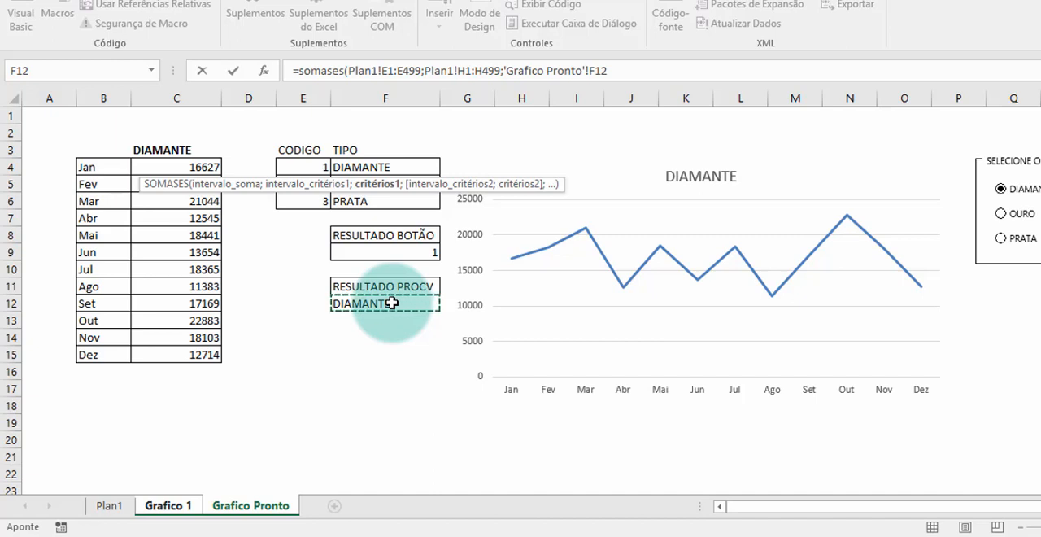
{"action": "type", "text": ";"}
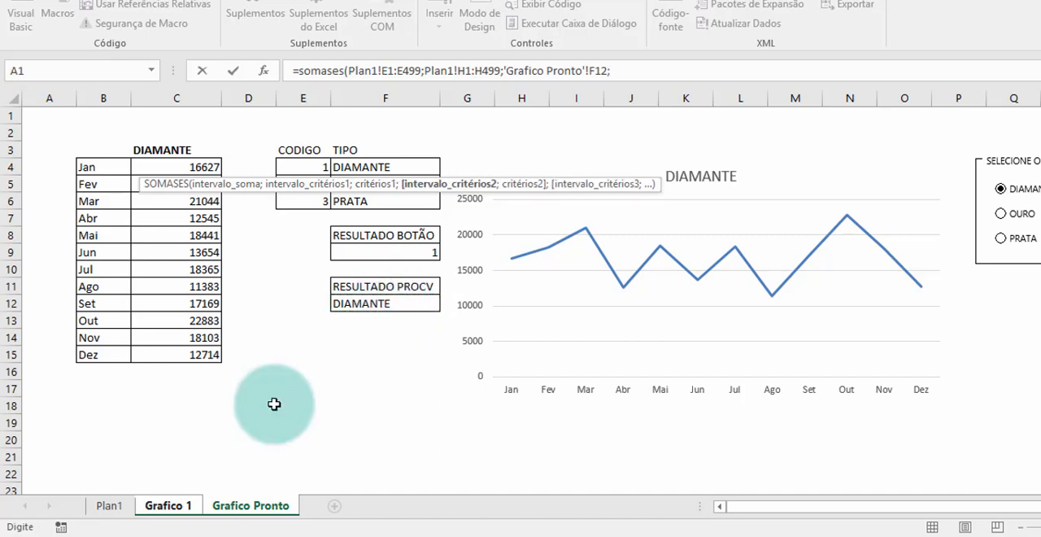
- Add the TEXTO column Plan1!J1:J499 as the second criteria range of the SOMASES formula
{"action": "left_click", "coordinate": [113, 506]}
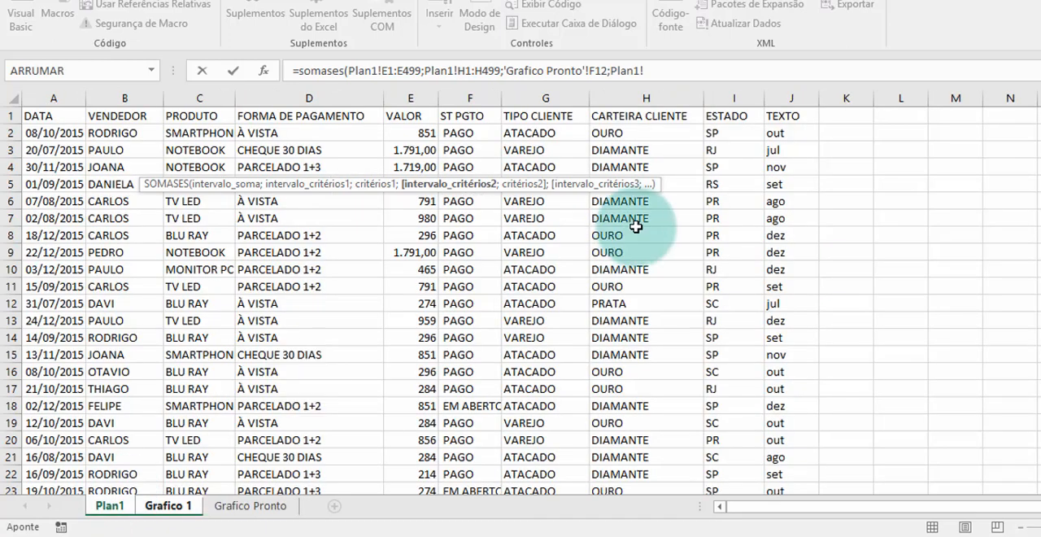
{"action": "left_click", "coordinate": [790, 117]}
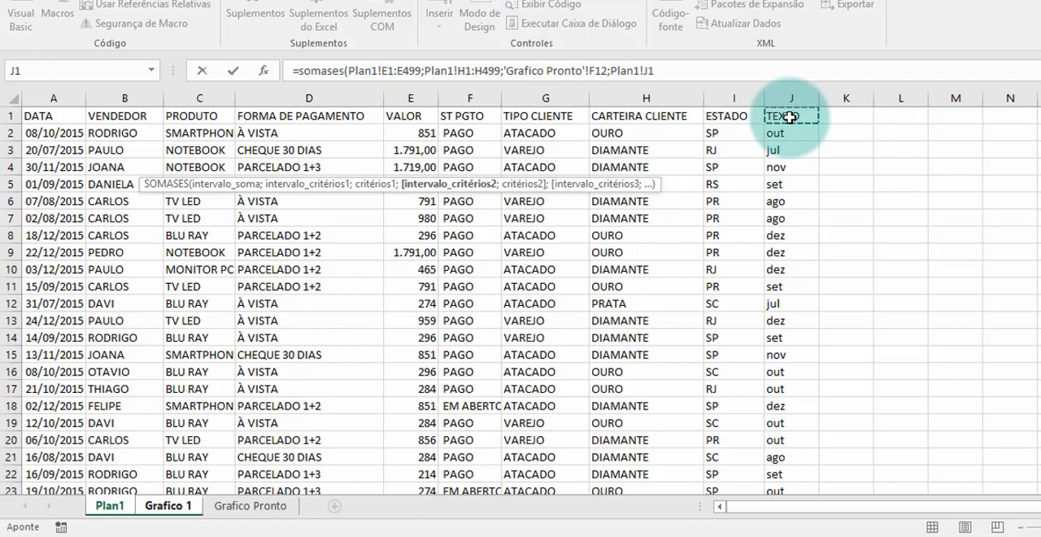
{"action": "key", "text": "ctrl+shift+Down"}
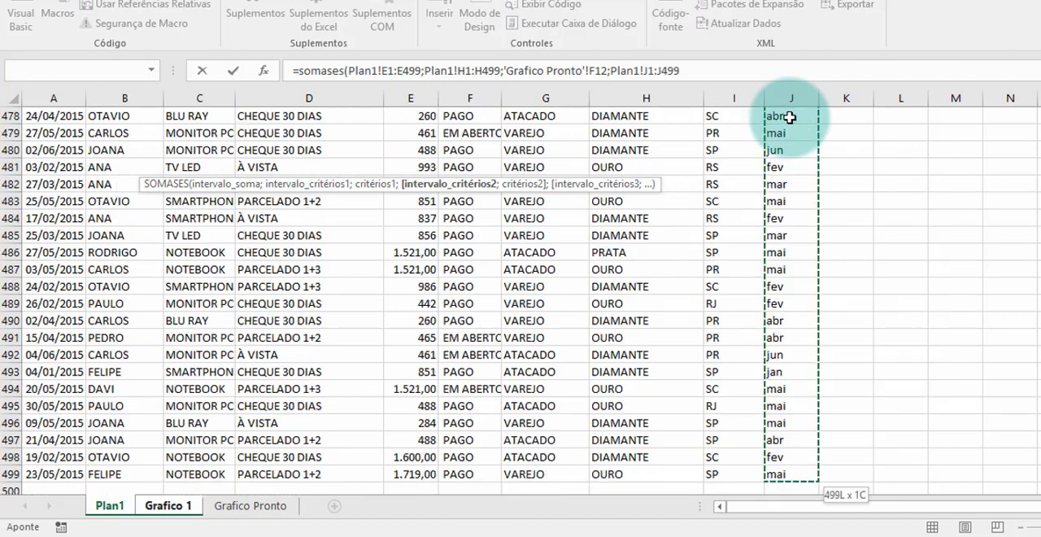
{"action": "type", "text": ";"}
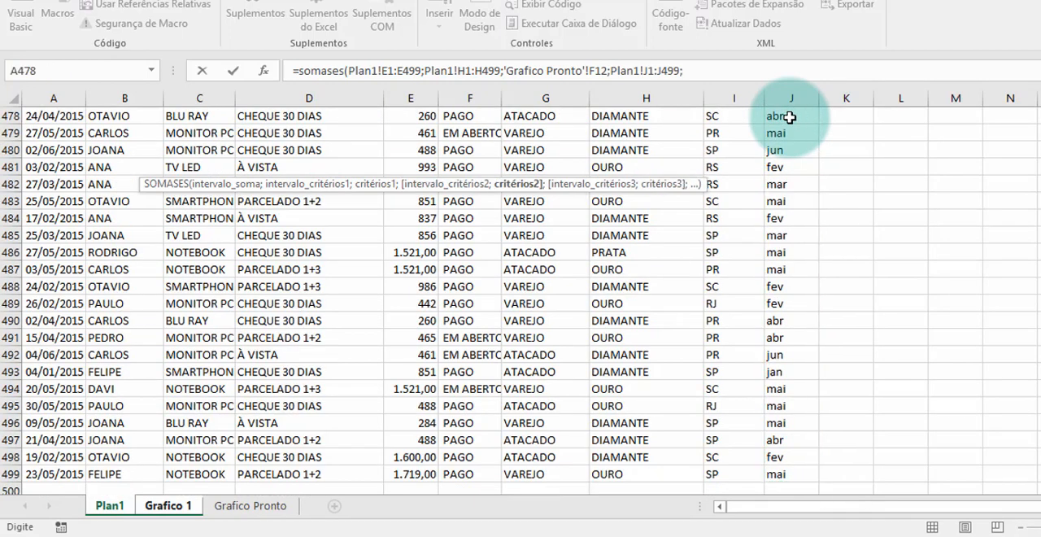
- Complete the SOMASES formula with 'Grafico 1'!B4 (Jan) as the second criterion, and test it by selecting OURO and PRATA
{"action": "left_click", "coordinate": [162, 506]}
{"action": "left_click", "coordinate": [101, 165]}
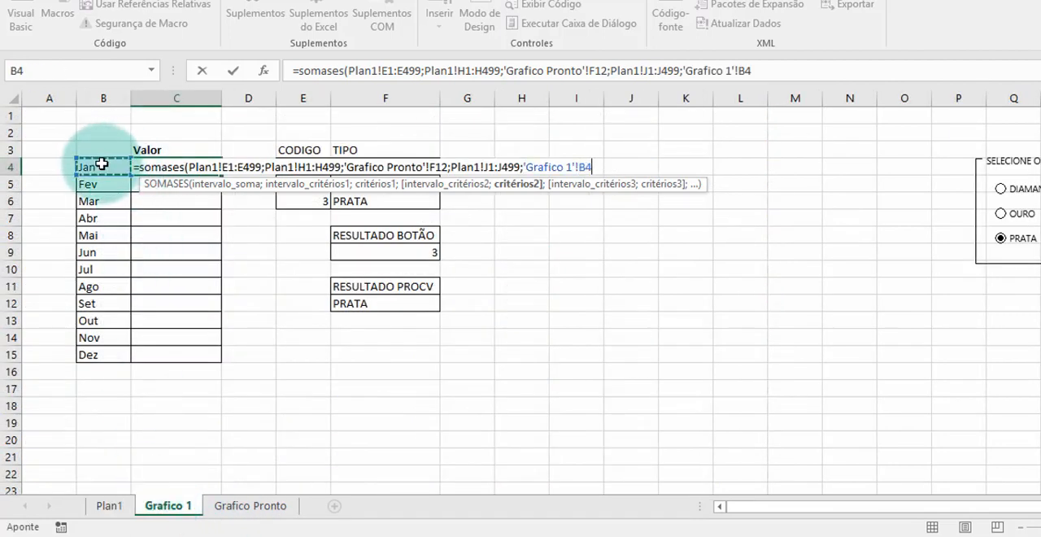
{"action": "key", "text": "Return"}
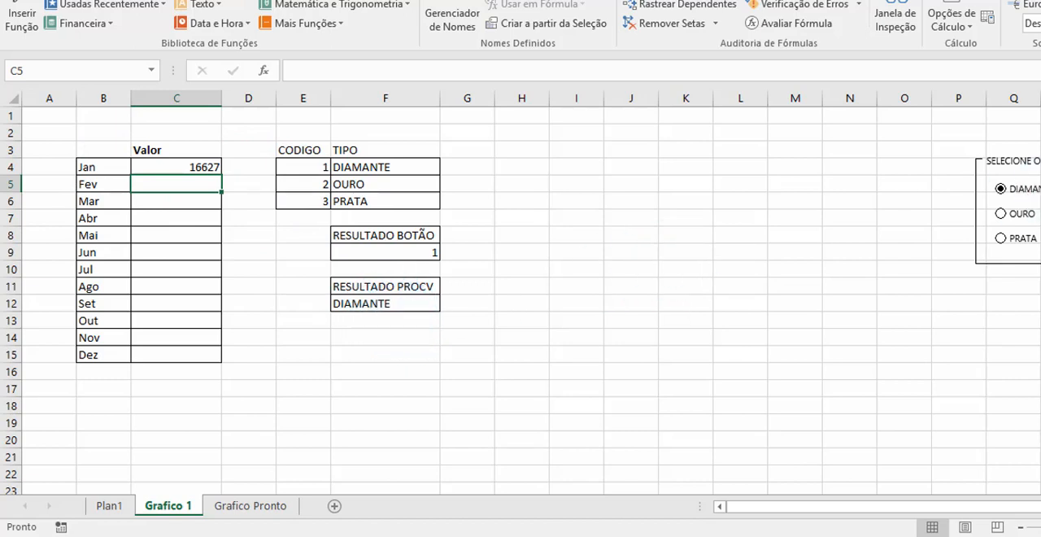
{"action": "left_click", "coordinate": [1001, 213]}
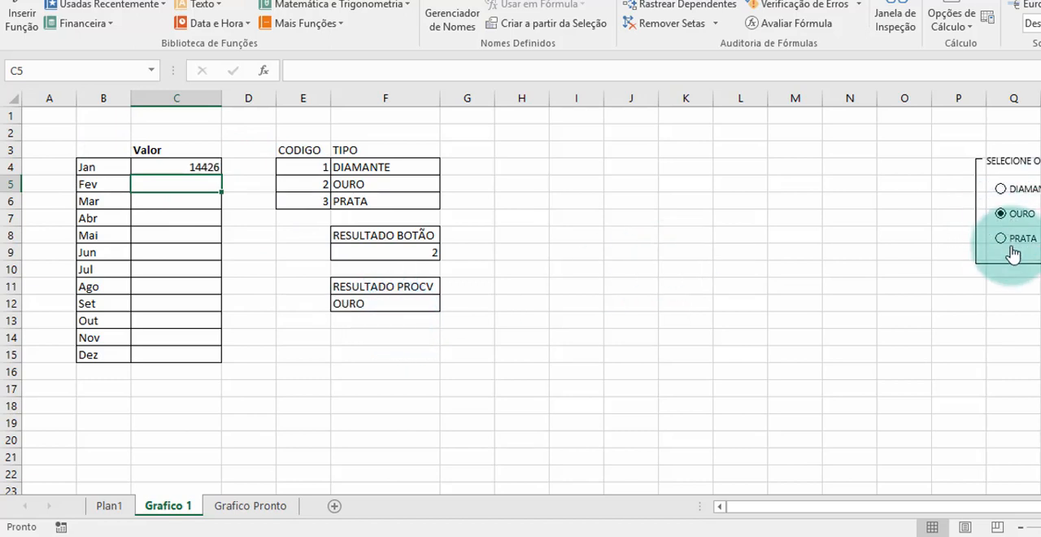
{"action": "left_click", "coordinate": [1004, 241]}
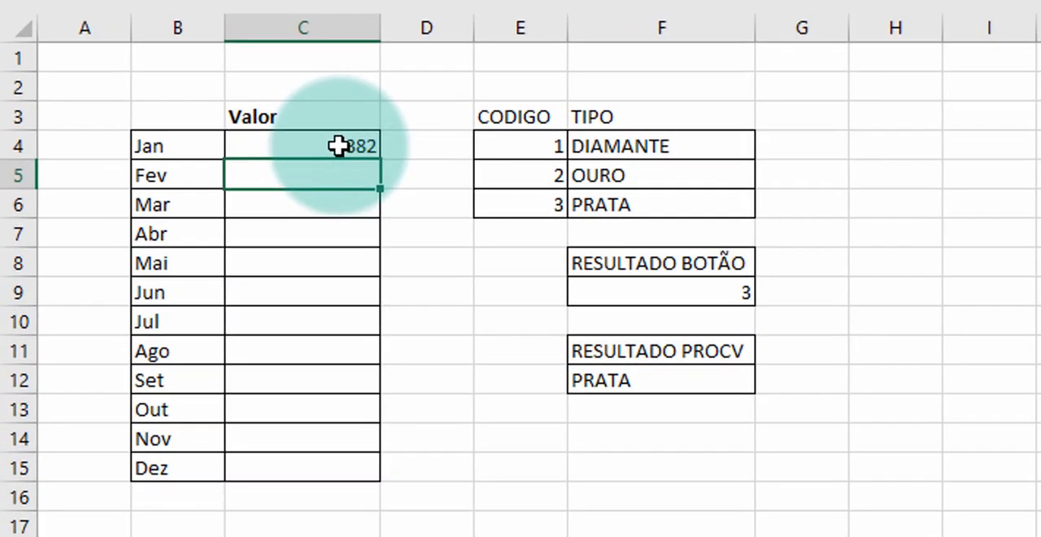
- Make the C4 formula's Plan1 ranges absolute ($E$1:$E$499, $H$1:$H$499, $J$1:$J$499) along with the criterion $F$12, keeping B4 relative
{"action": "double_click", "coordinate": [338, 145]}
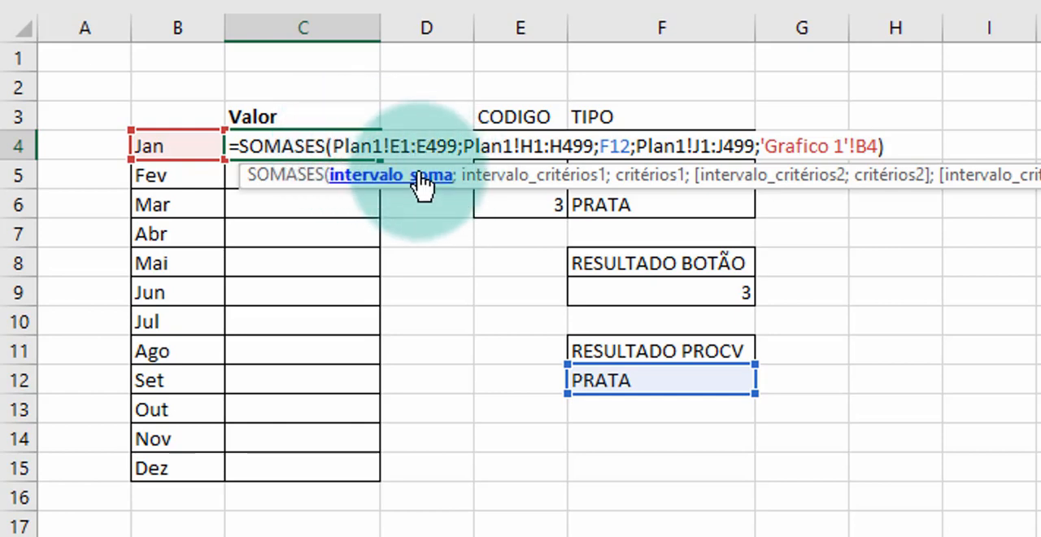
{"action": "left_click", "coordinate": [384, 191]}
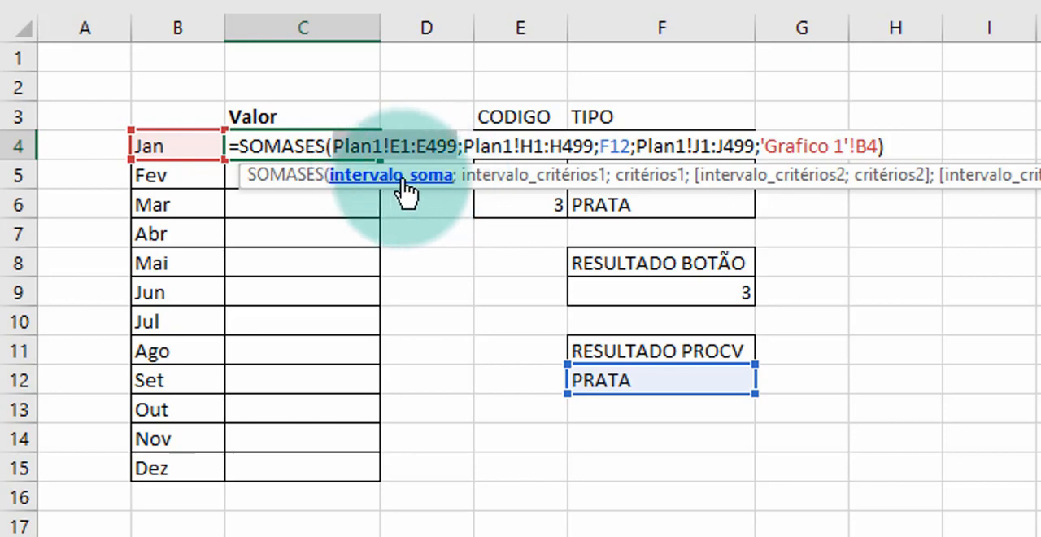
{"action": "key", "text": "F4"}
{"action": "left_click", "coordinate": [574, 192]}
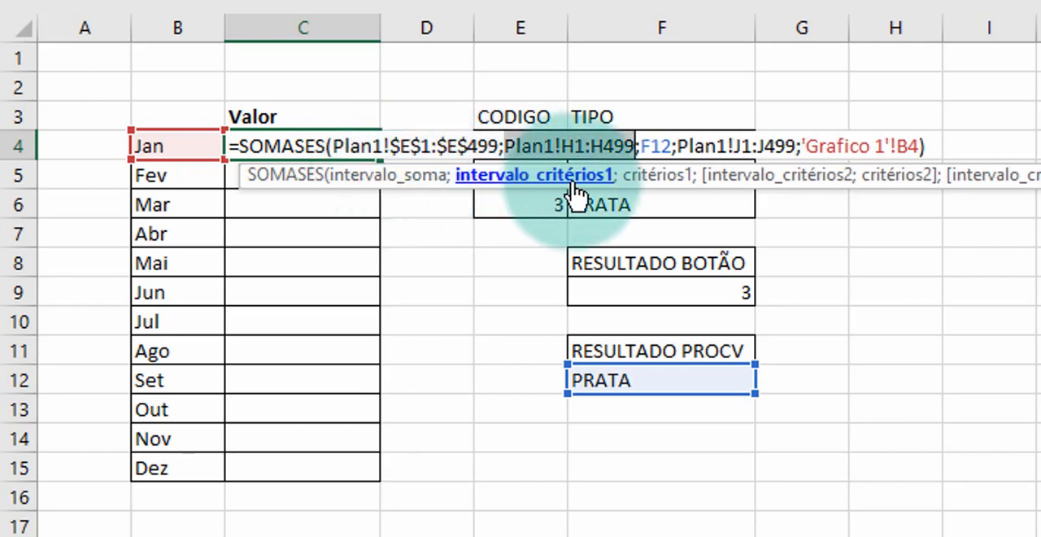
{"action": "key", "text": "F4"}
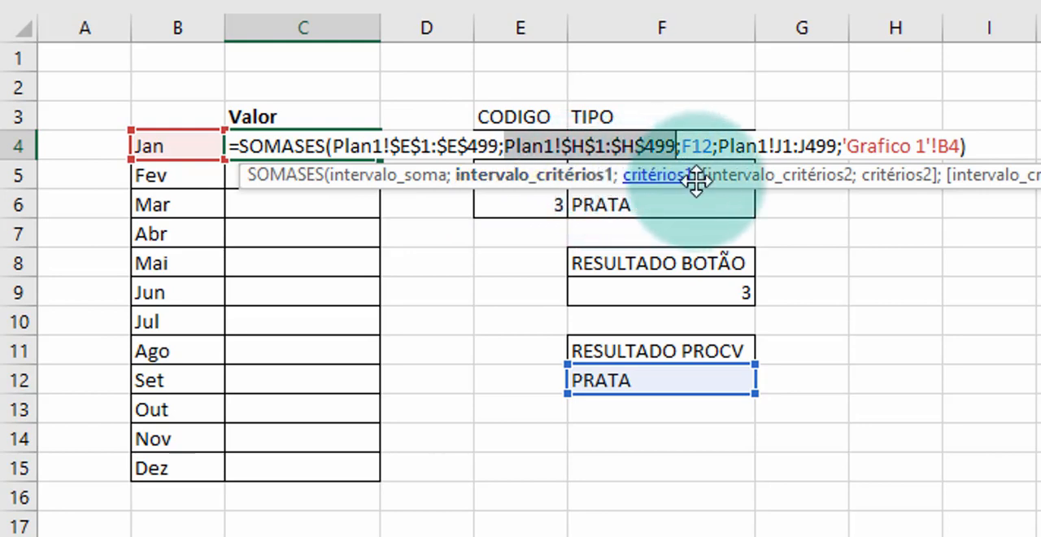
{"action": "left_click", "coordinate": [744, 193]}
{"action": "key", "text": "F4"}
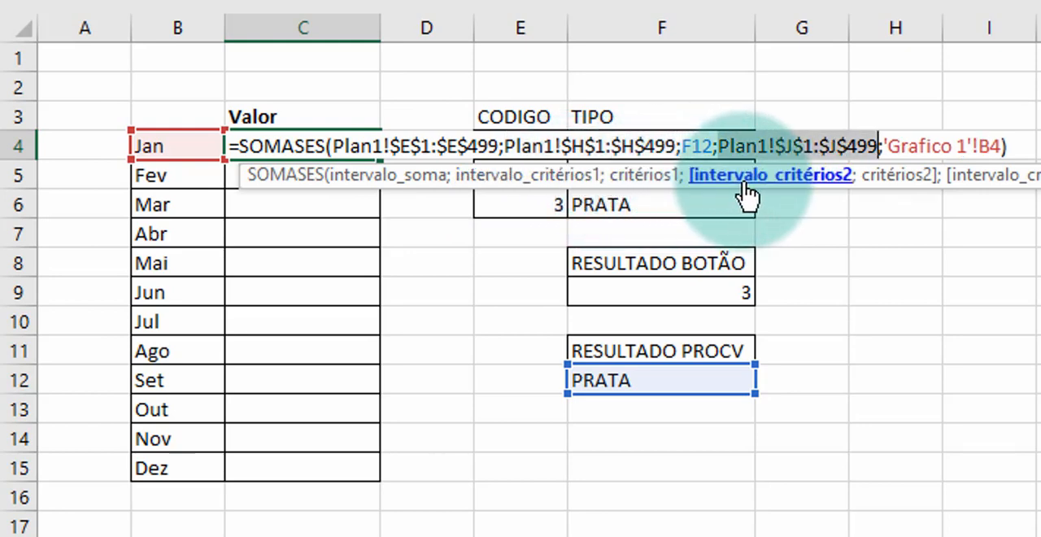
{"action": "left_click", "coordinate": [653, 181]}
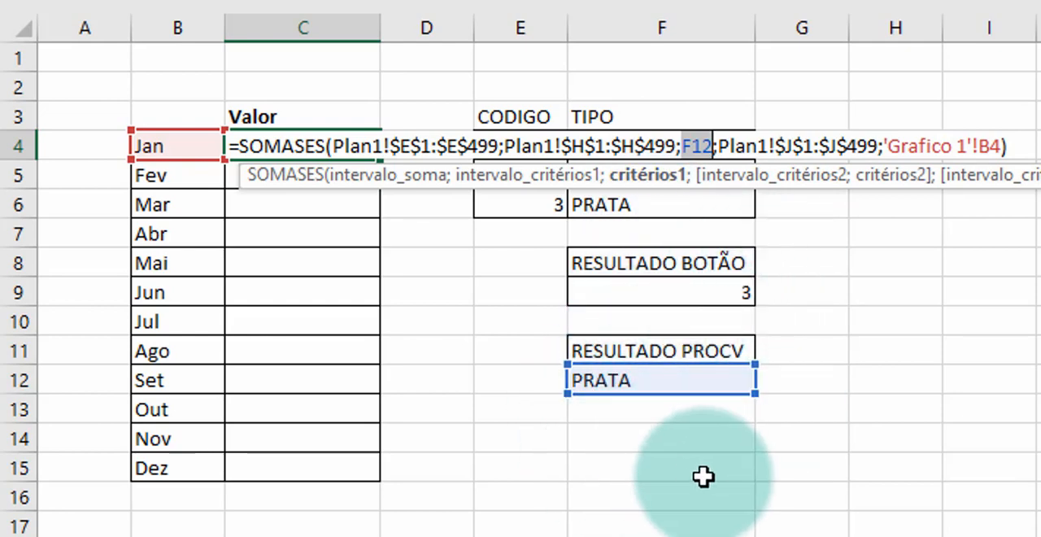
{"action": "key", "text": "F4"}
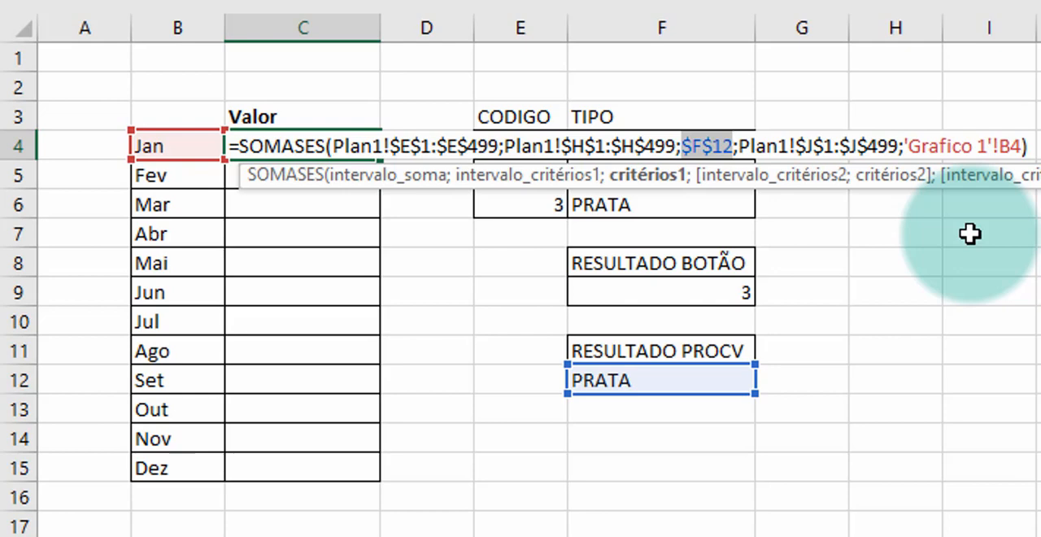
{"action": "key", "text": "Return"}
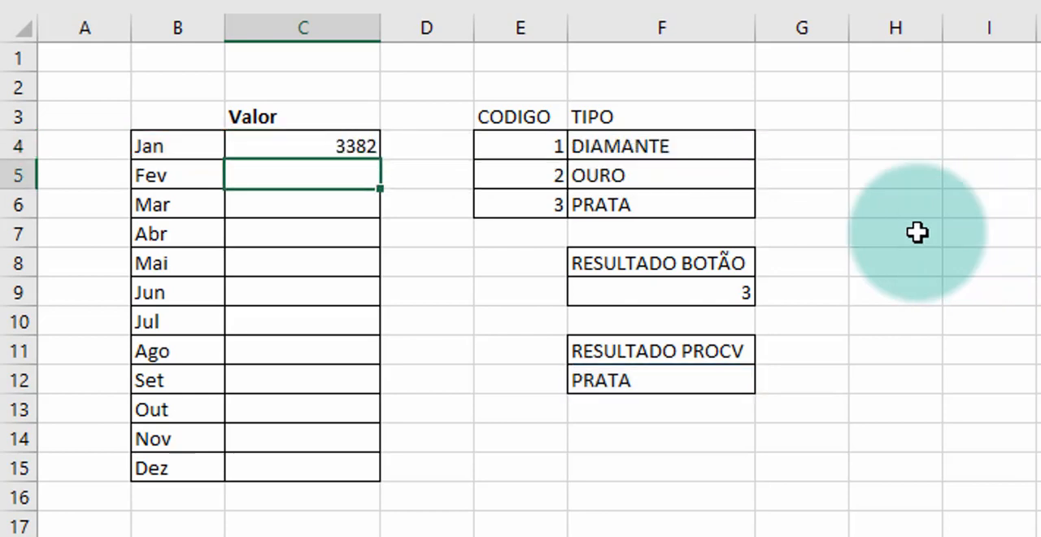
- Copy the SOMASES formula from C4 down to C15 for the months through Dez
{"action": "left_click", "coordinate": [337, 142]}
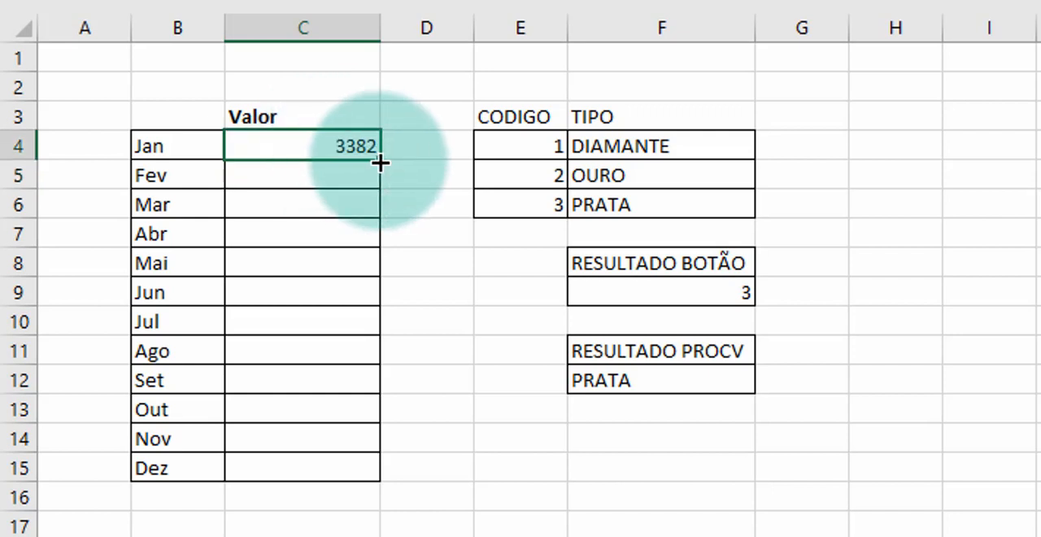
{"action": "left_click_drag", "start_coordinate": [381, 163], "coordinate": [379, 471]}
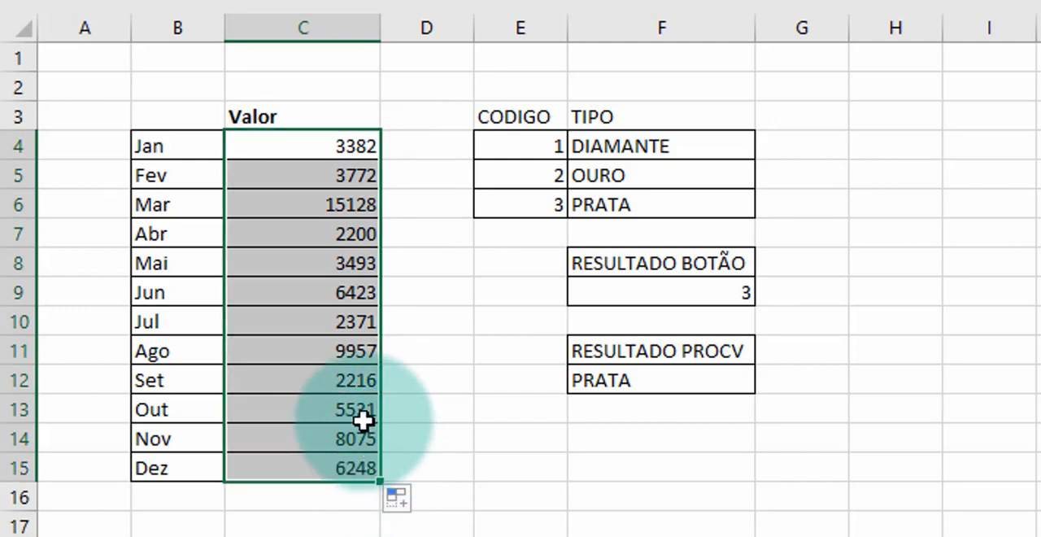
{"action": "left_click", "coordinate": [417, 369]}
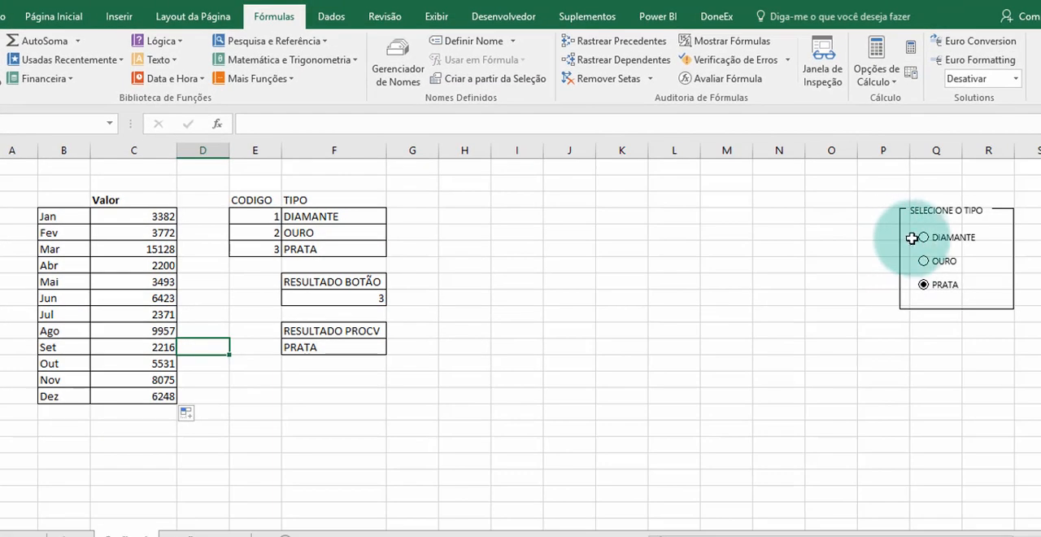
- Test the monthly values by switching among DIAMANTE, OURO and PRATA, ending on DIAMANTE
{"action": "left_click", "coordinate": [912, 237]}
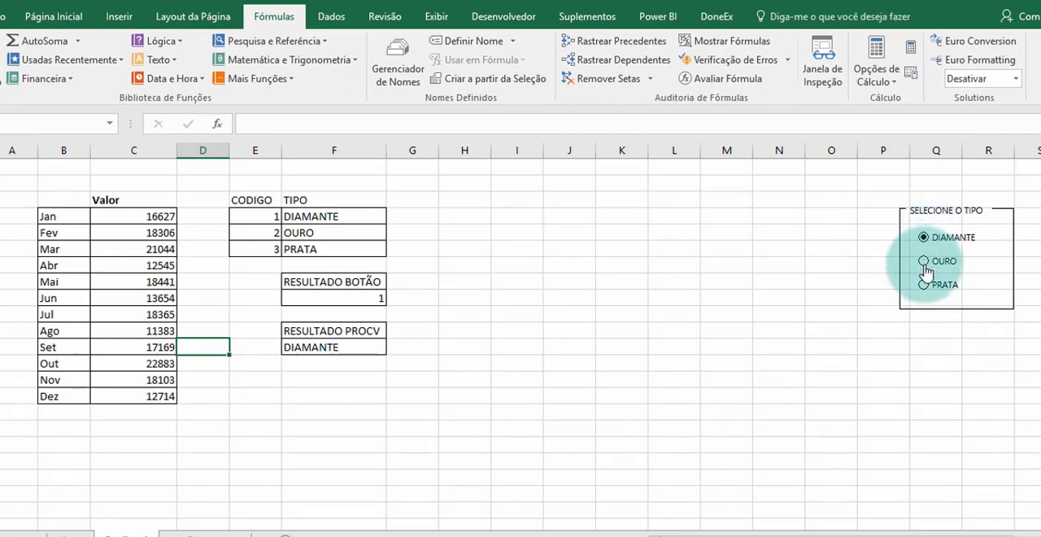
{"action": "left_click", "coordinate": [925, 262]}
{"action": "left_click", "coordinate": [923, 286]}
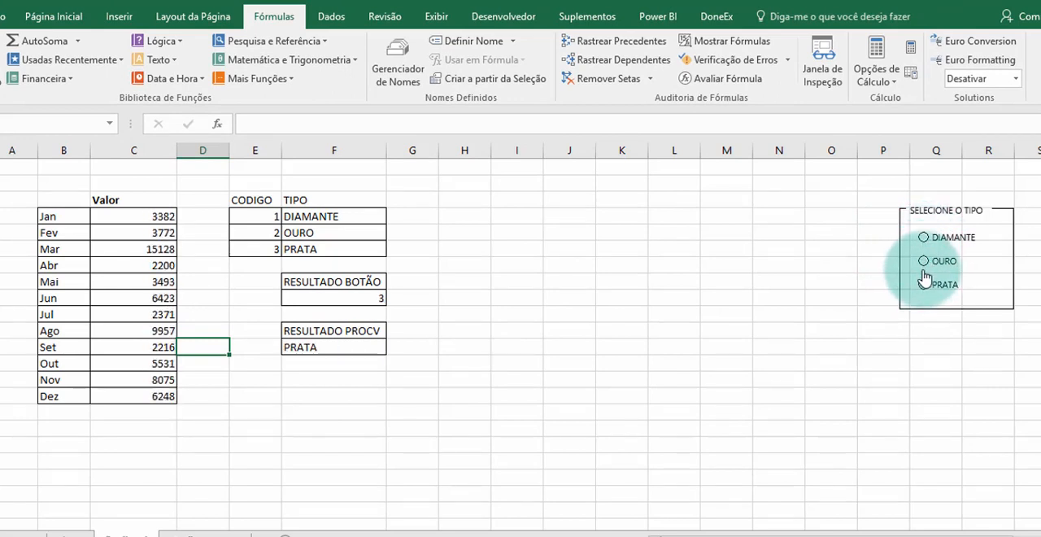
{"action": "left_click", "coordinate": [924, 263]}
{"action": "left_click", "coordinate": [926, 241]}
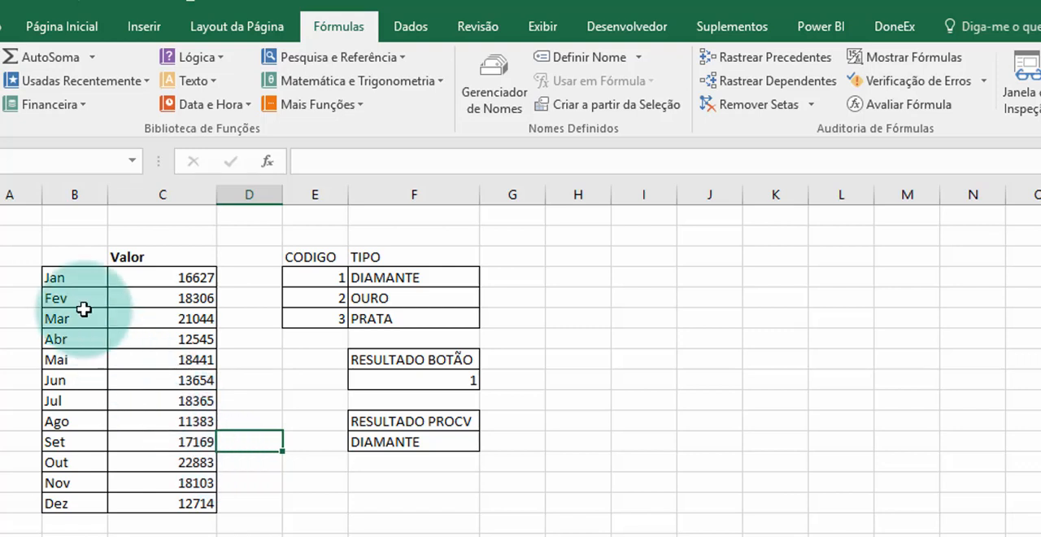
- Insert a basic 2D line chart from the month and Valor table in B3:C15
{"action": "left_click_drag", "start_coordinate": [75, 259], "coordinate": [167, 500]}
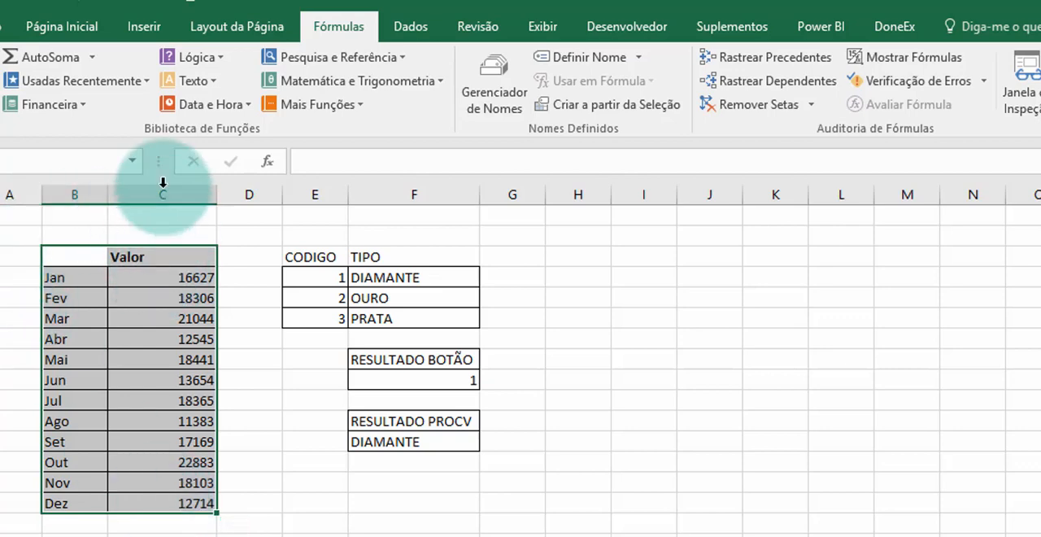
{"action": "left_click", "coordinate": [144, 31]}
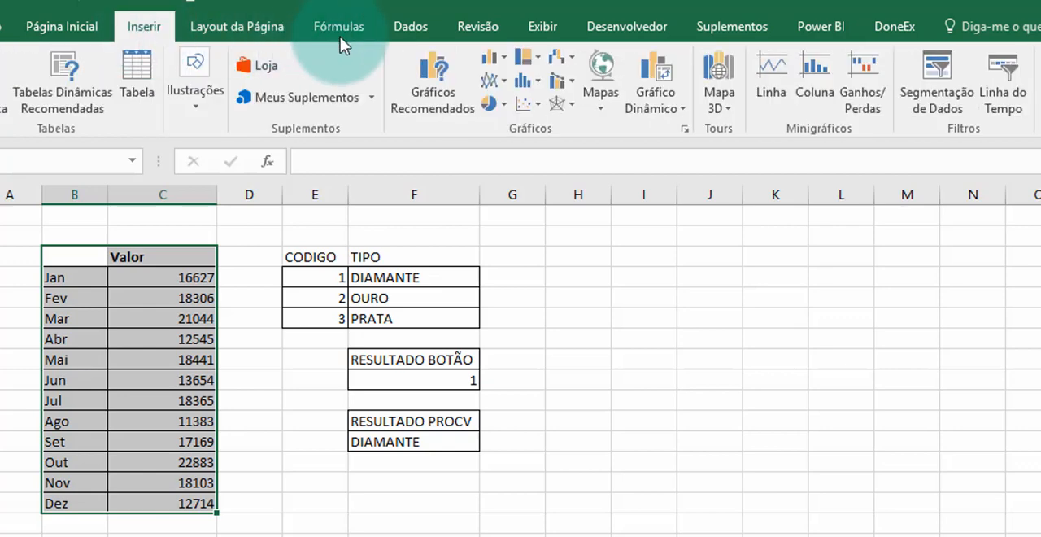
{"action": "left_click", "coordinate": [506, 84]}
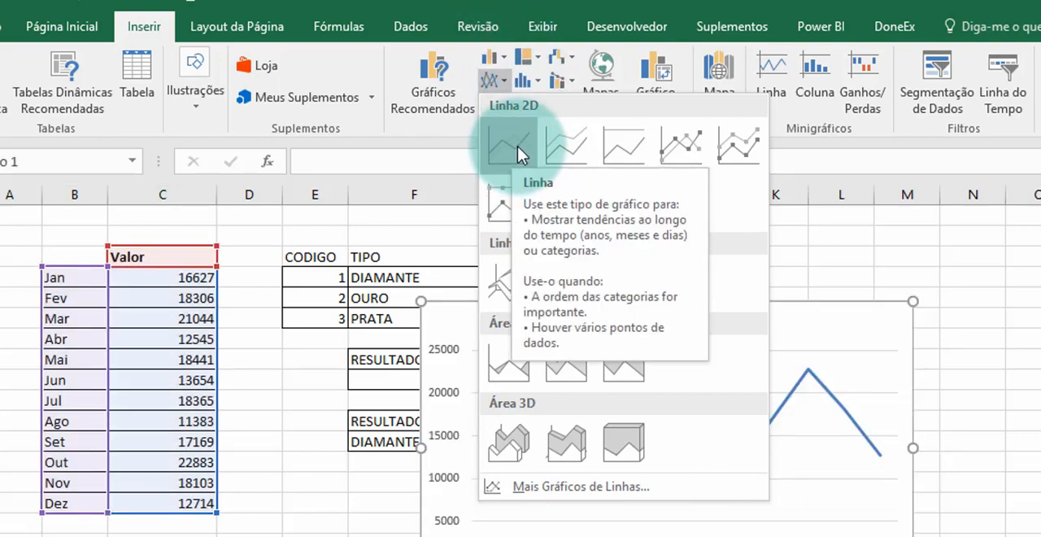
{"action": "left_click", "coordinate": [517, 155]}
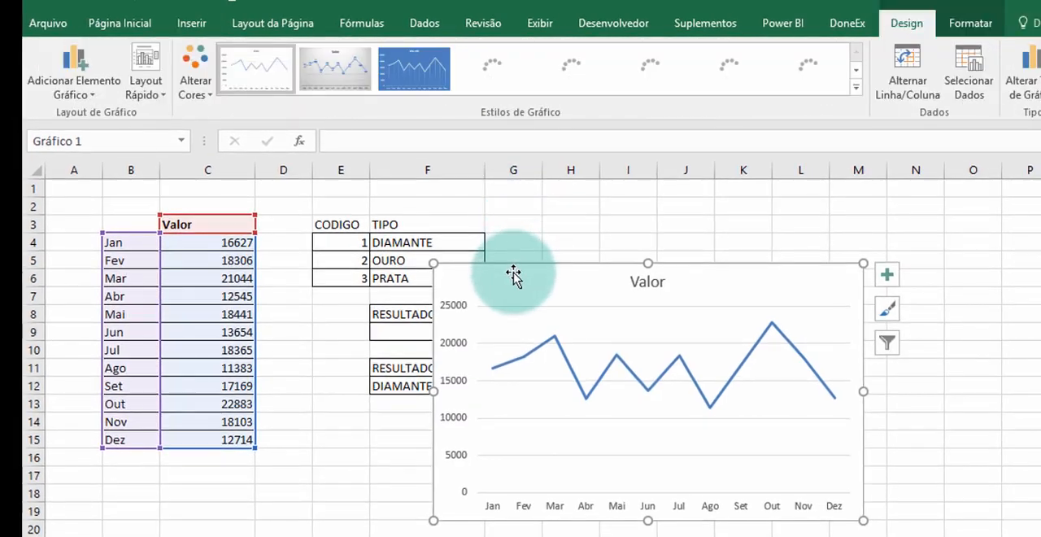
- Move the line chart beside the TIPO table and widen it to just before the SELECIONE O TIPO group box
{"action": "left_click_drag", "start_coordinate": [514, 276], "coordinate": [581, 239]}
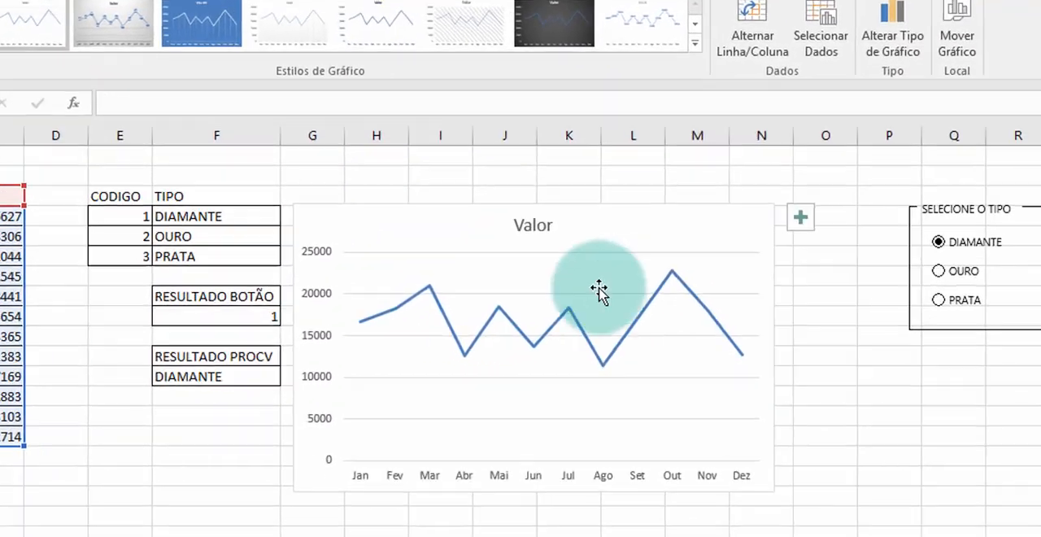
{"action": "left_click_drag", "start_coordinate": [777, 346], "coordinate": [915, 350]}
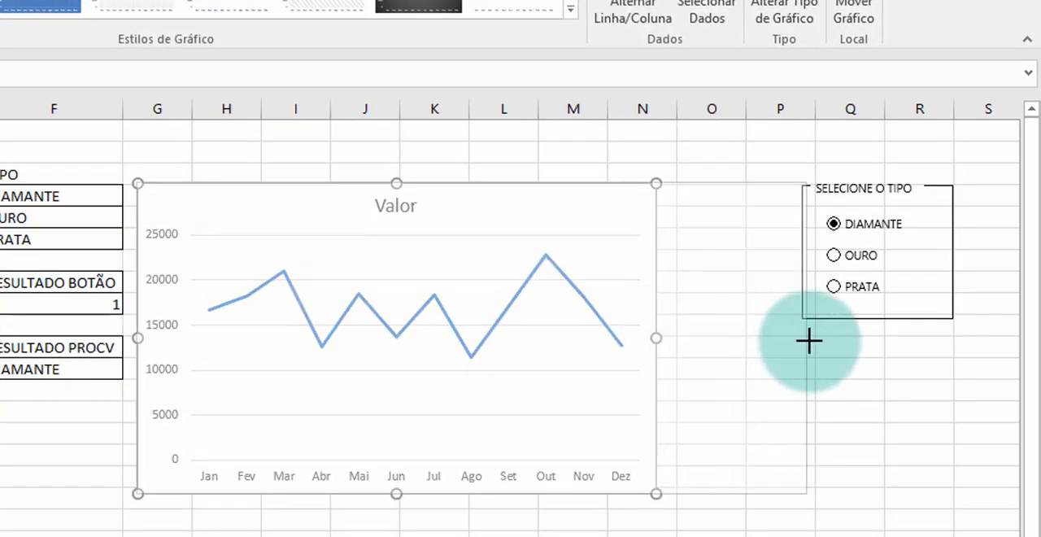
{"action": "left_click_drag", "start_coordinate": [809, 341], "coordinate": [791, 341]}
{"action": "left_click", "coordinate": [846, 388]}
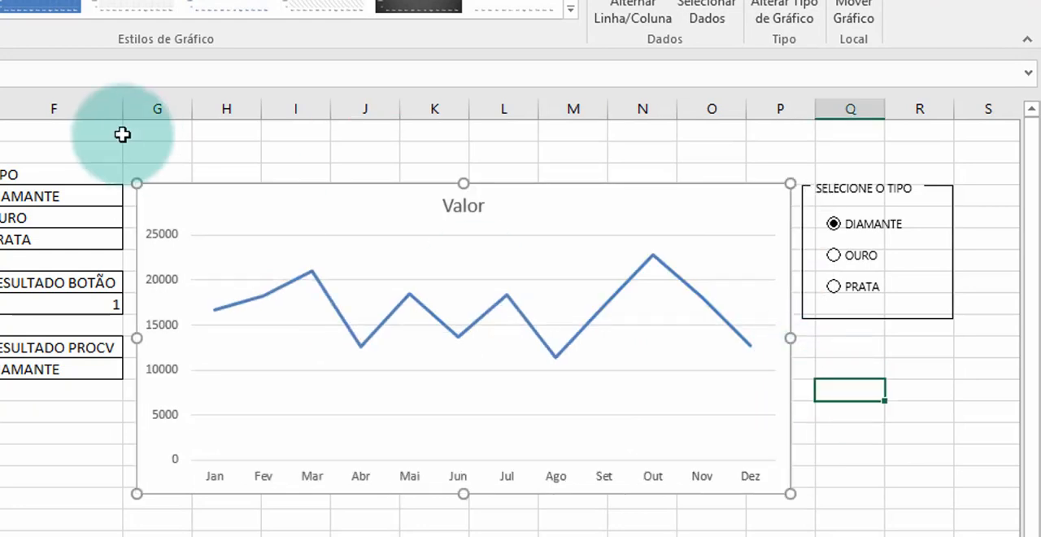
- Test the line chart by selecting OURO and PRATA in the option group
{"action": "left_click", "coordinate": [834, 259]}
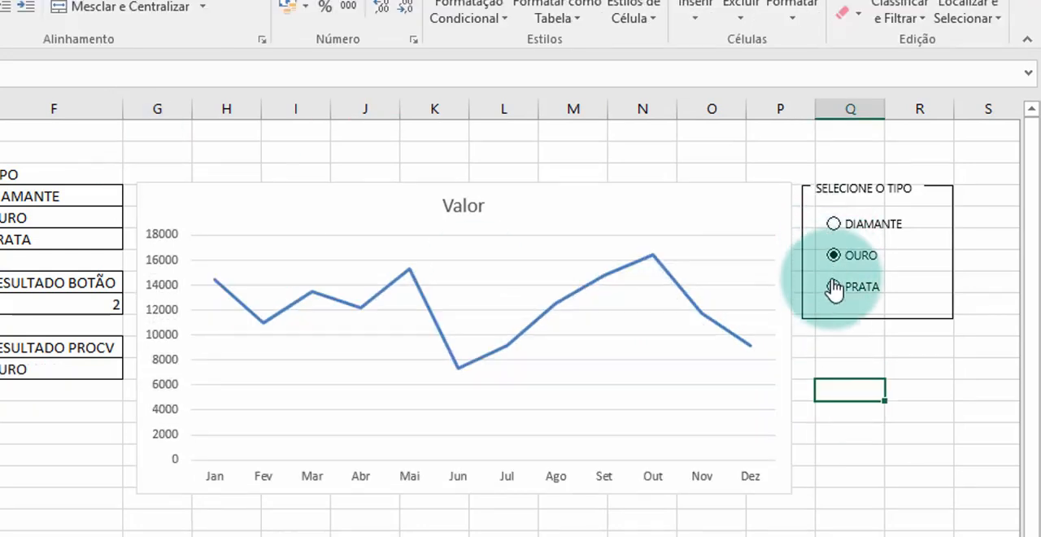
{"action": "left_click", "coordinate": [836, 291]}
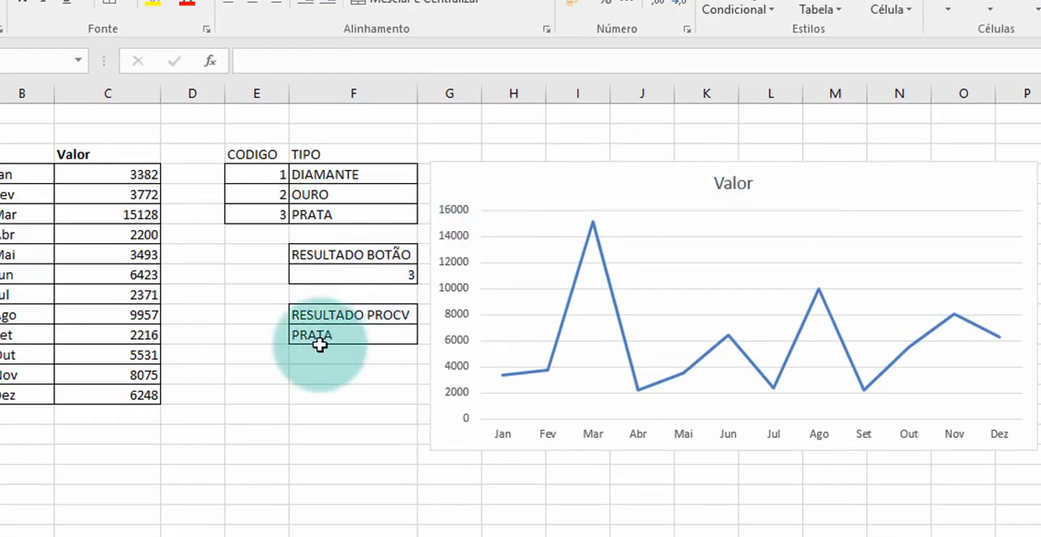
- Link the Valor header in C3 to the PROCV result with =F12 and test the chart title by selecting OURO
{"action": "left_click", "coordinate": [93, 152]}
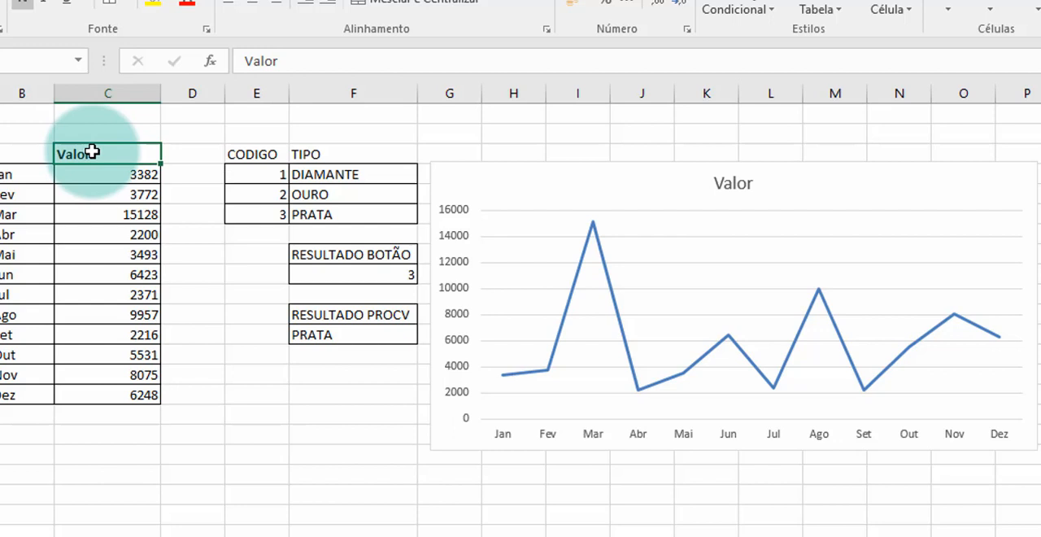
{"action": "type", "text": "="}
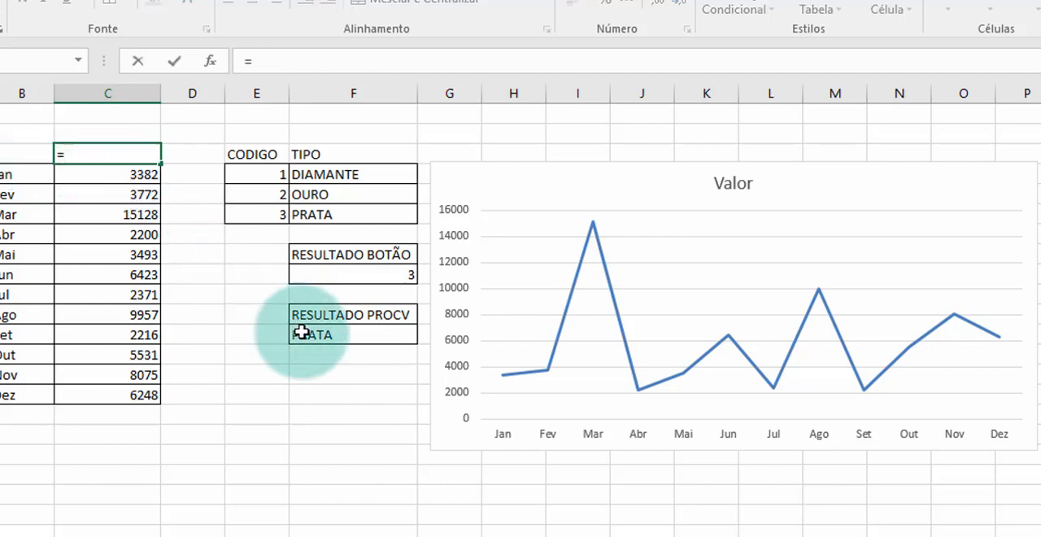
{"action": "left_click", "coordinate": [331, 340]}
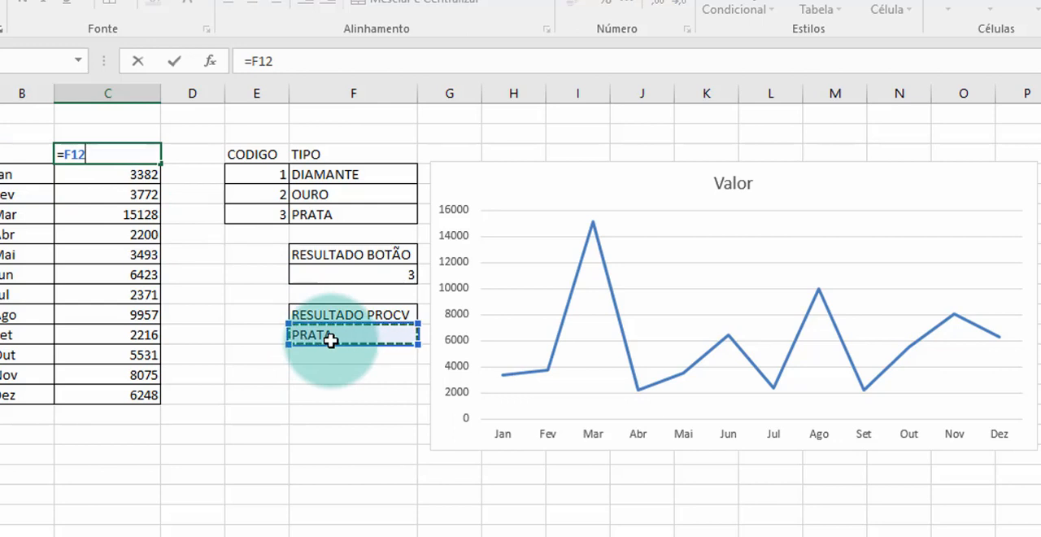
{"action": "key", "text": "Return"}
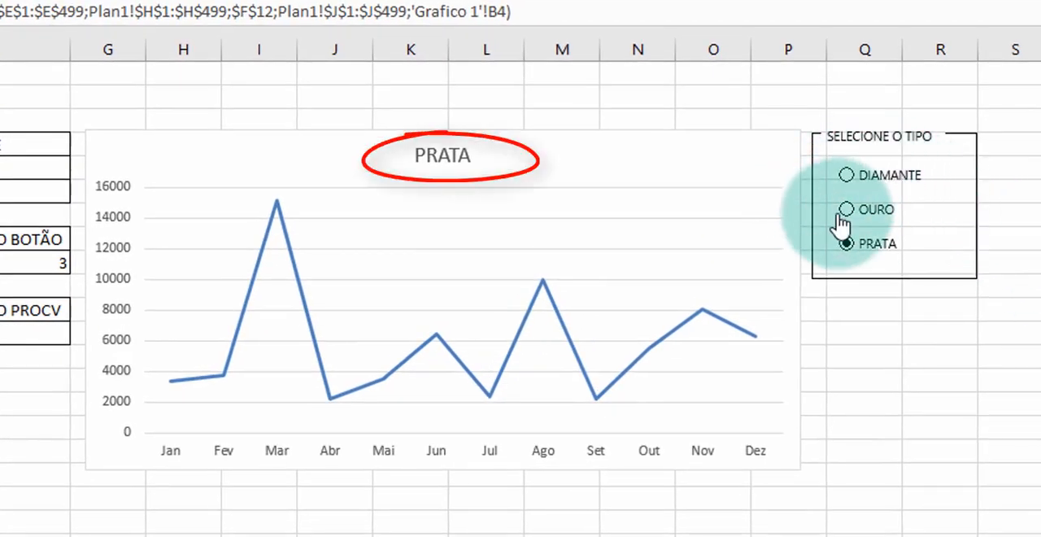
{"action": "left_click", "coordinate": [845, 209]}
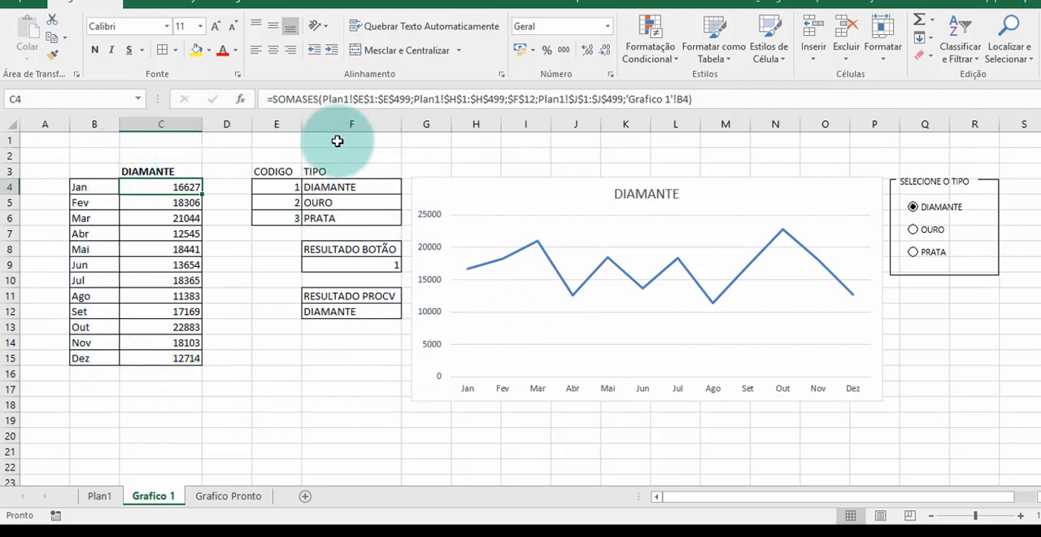
- Hide columns B through F containing the helper tables on the Grafico 1 sheet
{"action": "left_click", "coordinate": [83, 119]}
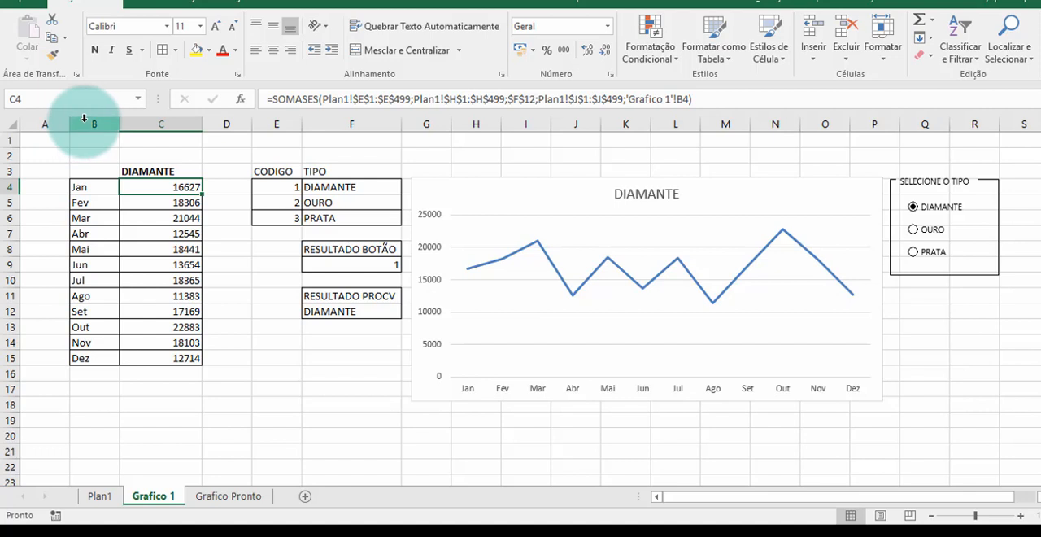
{"action": "left_click_drag", "start_coordinate": [94, 120], "coordinate": [366, 123]}
{"action": "right_click", "coordinate": [365, 124]}
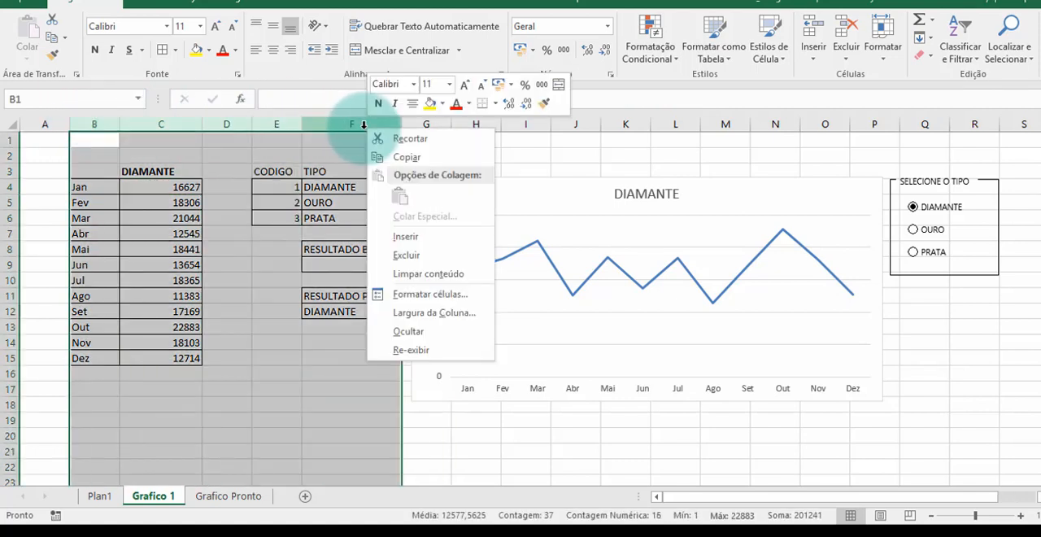
{"action": "left_click", "coordinate": [407, 330]}
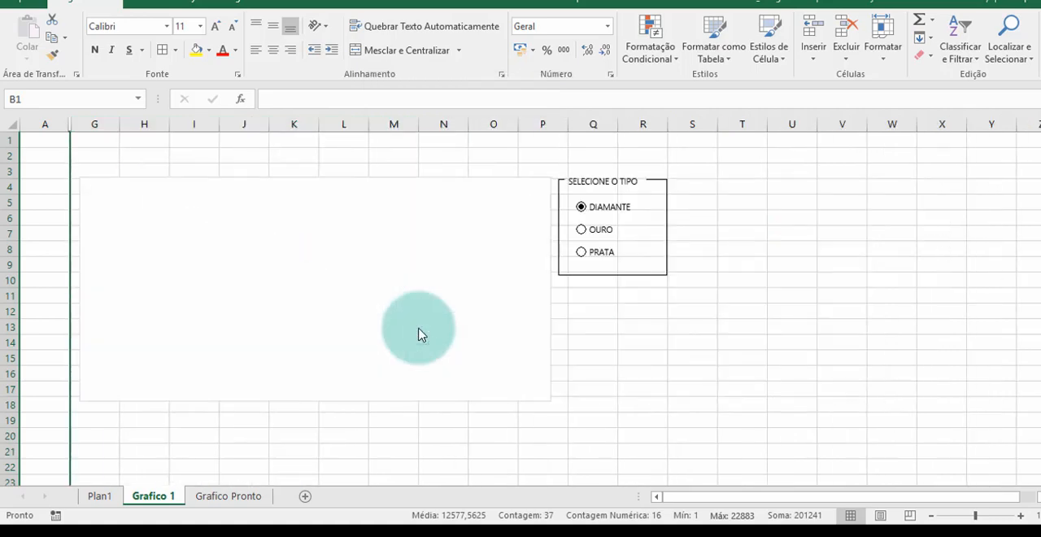
- Set the blank chart's data source to show data in hidden rows and columns, keeping empty cells as Lacunas
{"action": "left_click", "coordinate": [346, 281]}
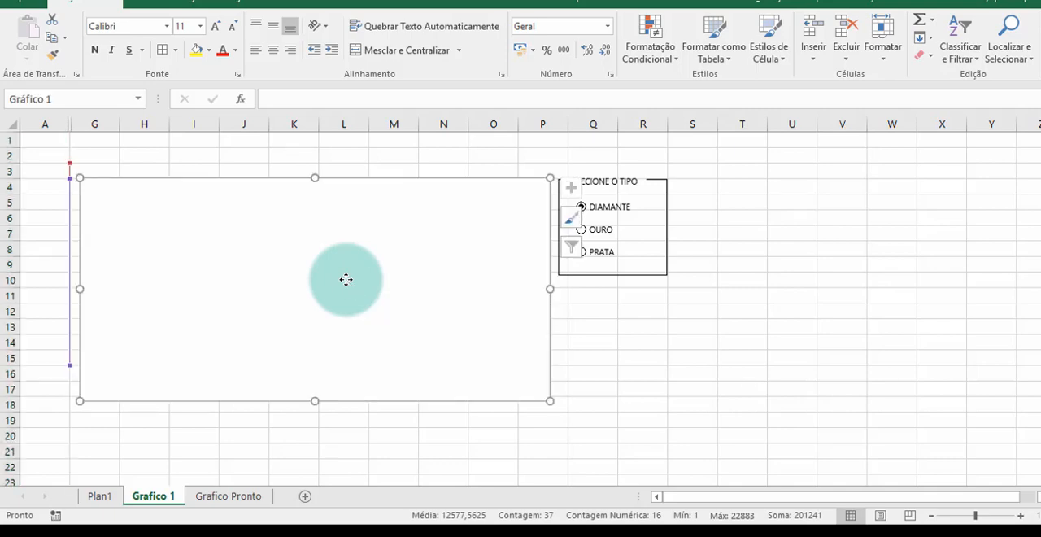
{"action": "right_click", "coordinate": [346, 280]}
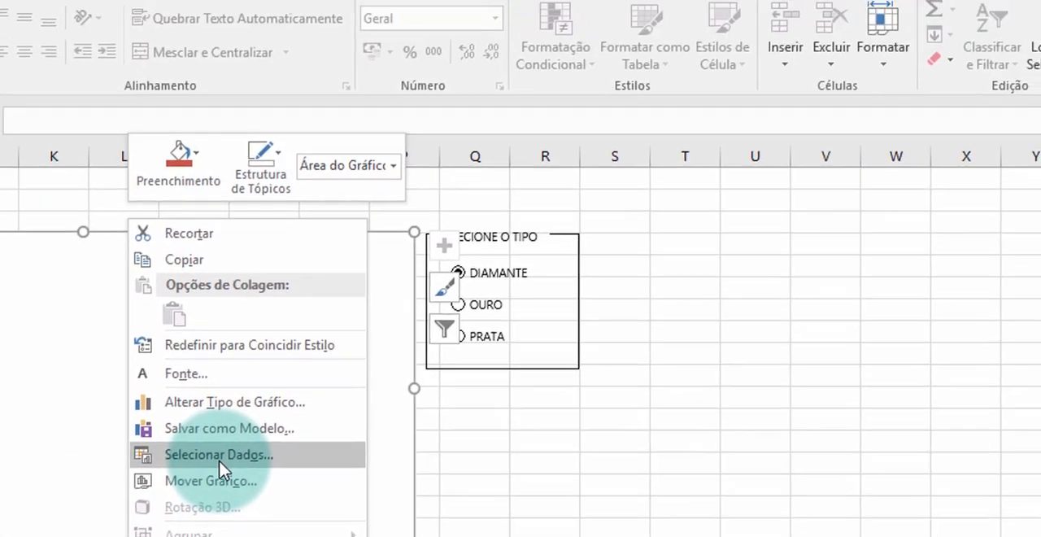
{"action": "left_click", "coordinate": [367, 257]}
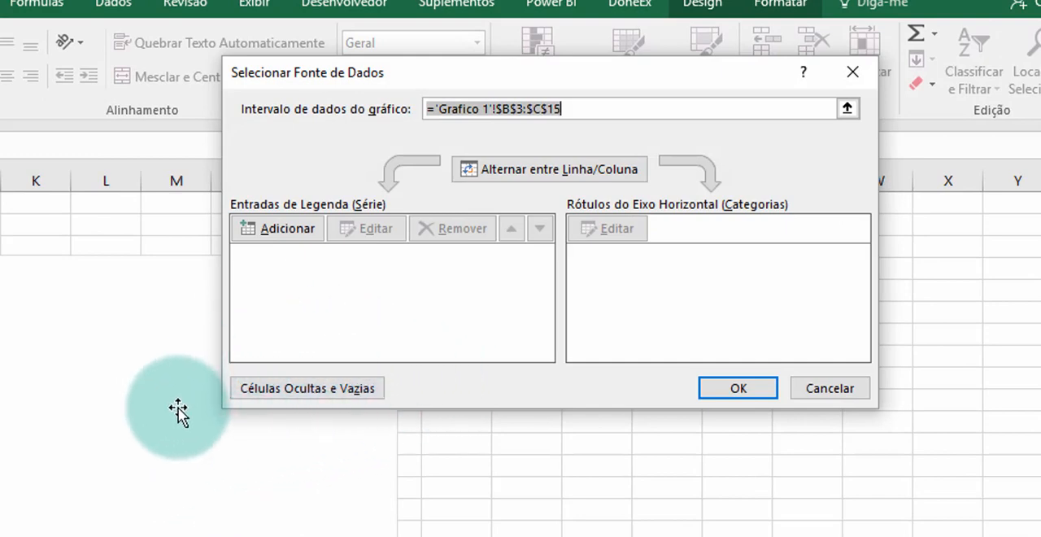
{"action": "left_click", "coordinate": [327, 388]}
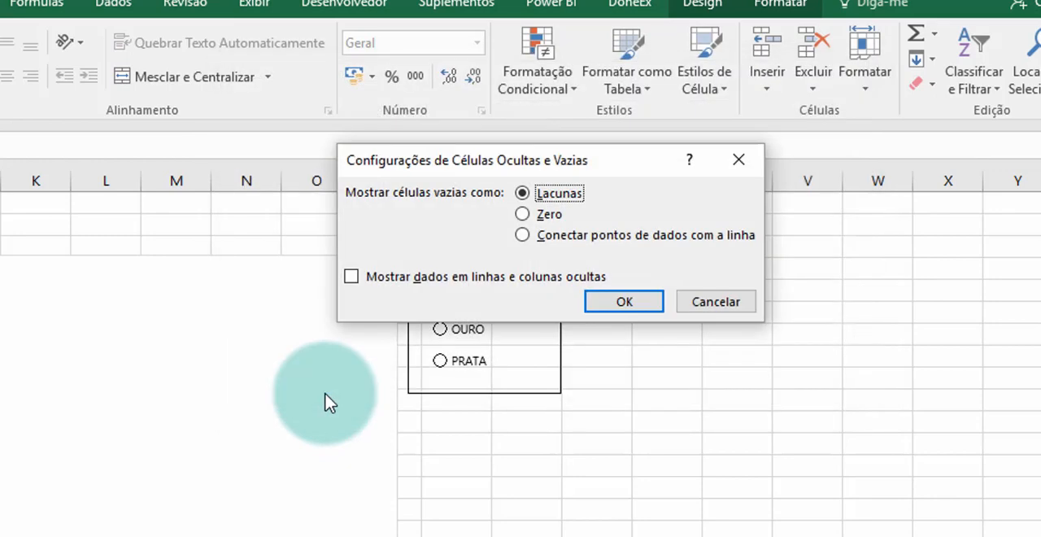
{"action": "left_click", "coordinate": [351, 276]}
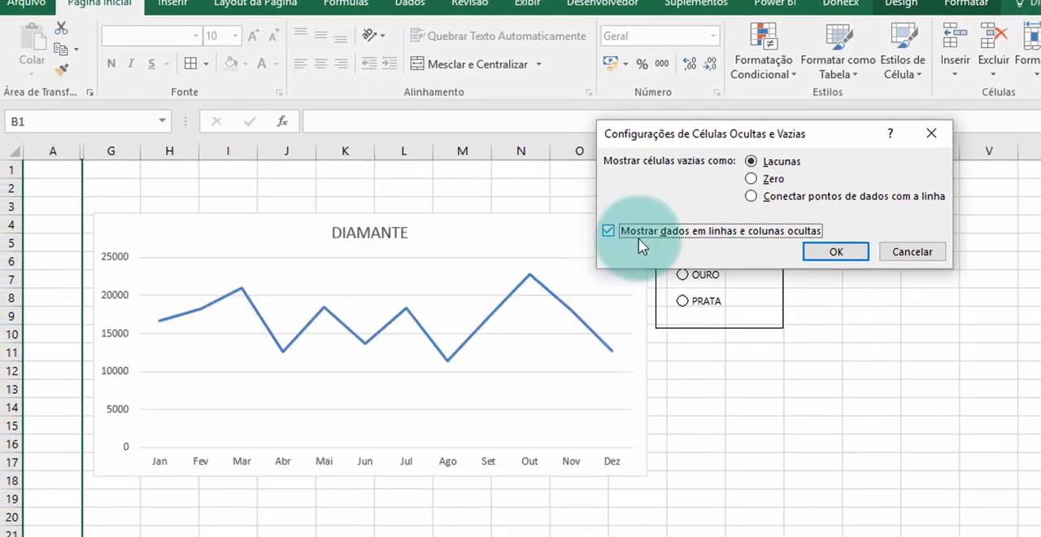
{"action": "left_click", "coordinate": [838, 251]}
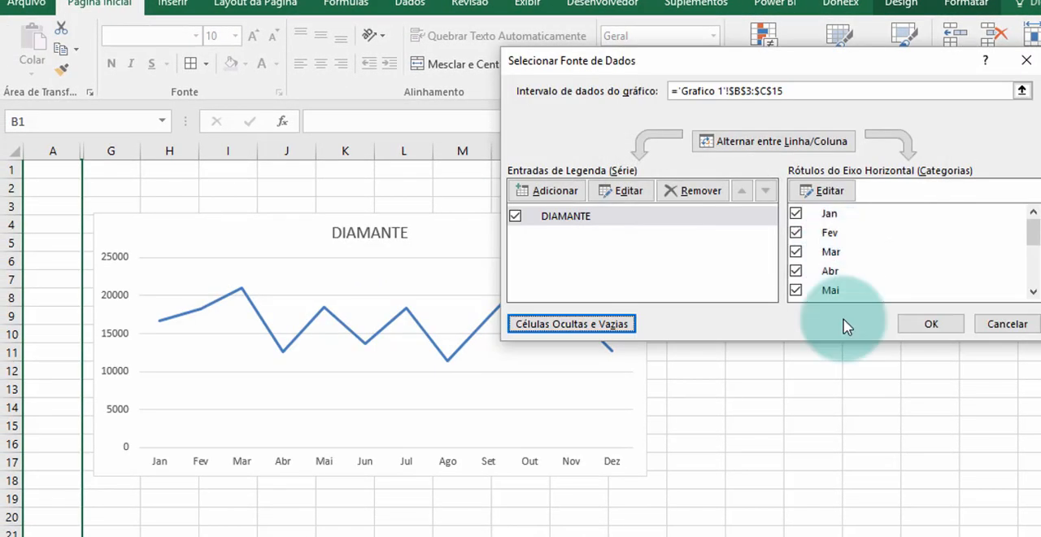
{"action": "left_click", "coordinate": [931, 323]}
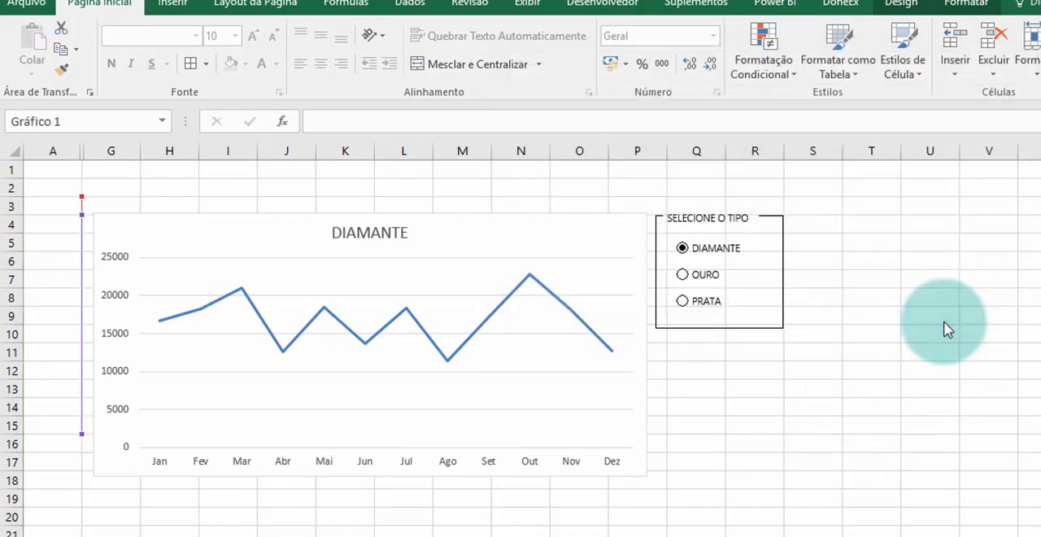
{"action": "left_click", "coordinate": [696, 425]}
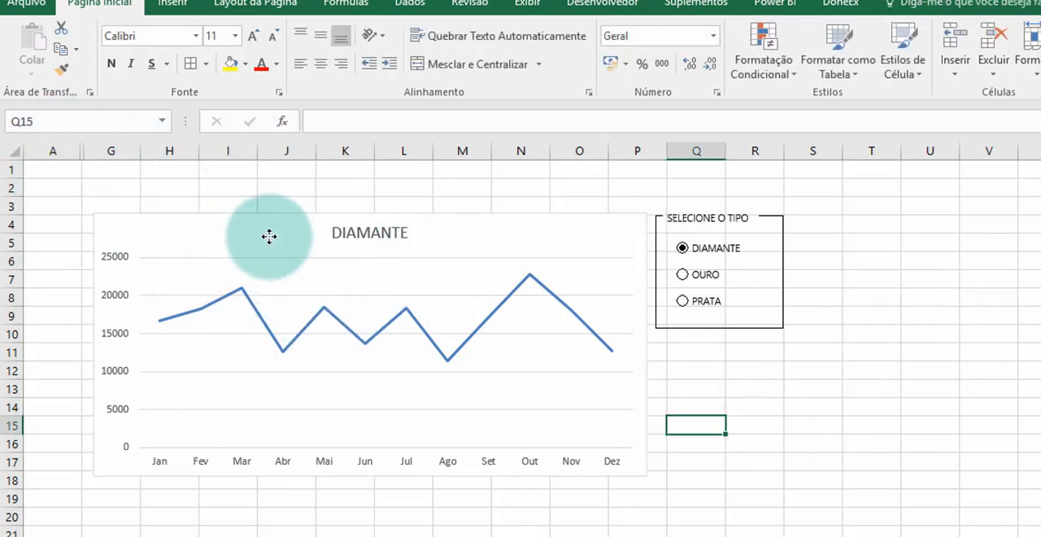
- Shift the line chart slightly toward column A, level with the SELECIONE O TIPO group box, and remove its outline
{"action": "left_click_drag", "start_coordinate": [269, 236], "coordinate": [247, 220]}
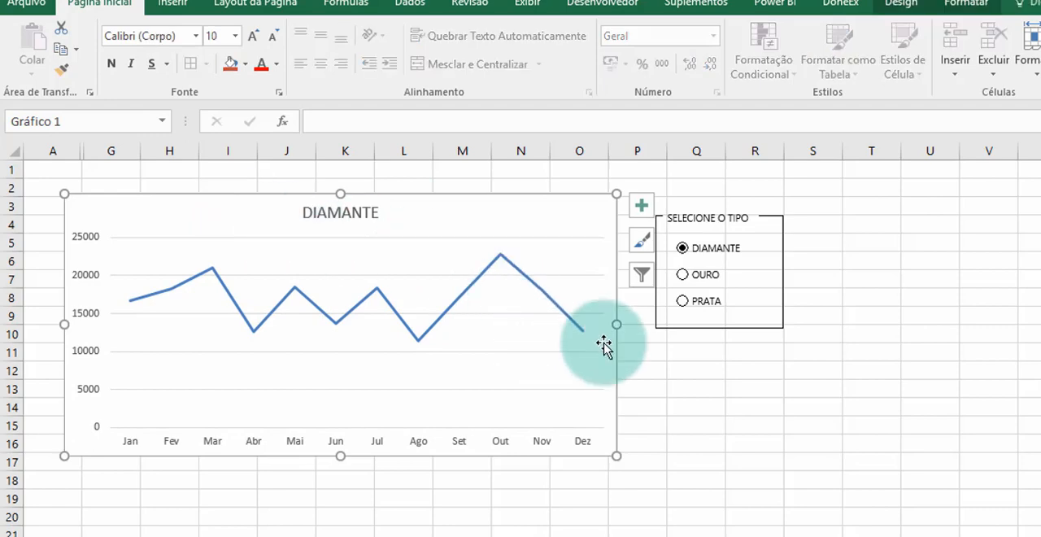
{"action": "left_click_drag", "start_coordinate": [471, 214], "coordinate": [476, 245]}
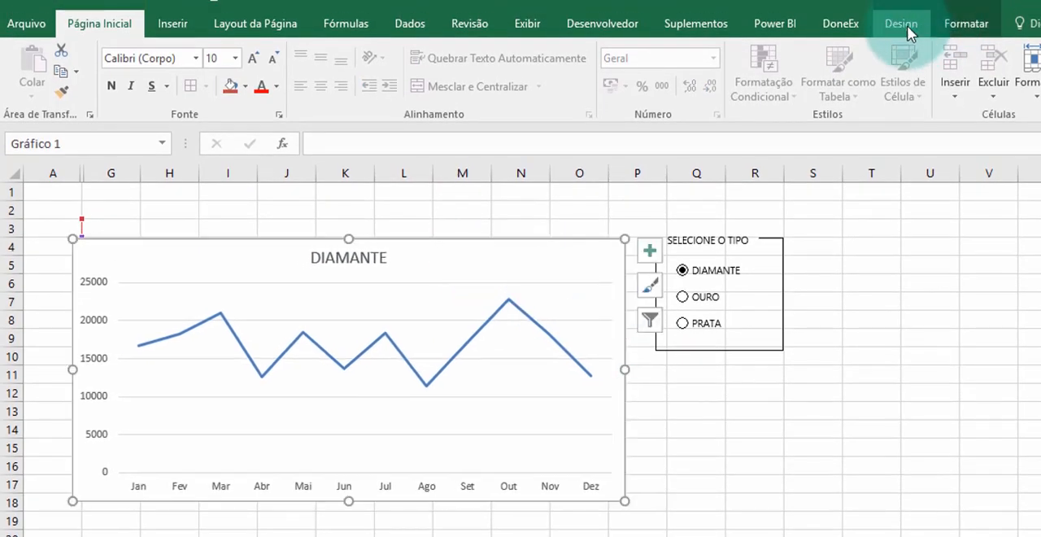
{"action": "left_click", "coordinate": [949, 24]}
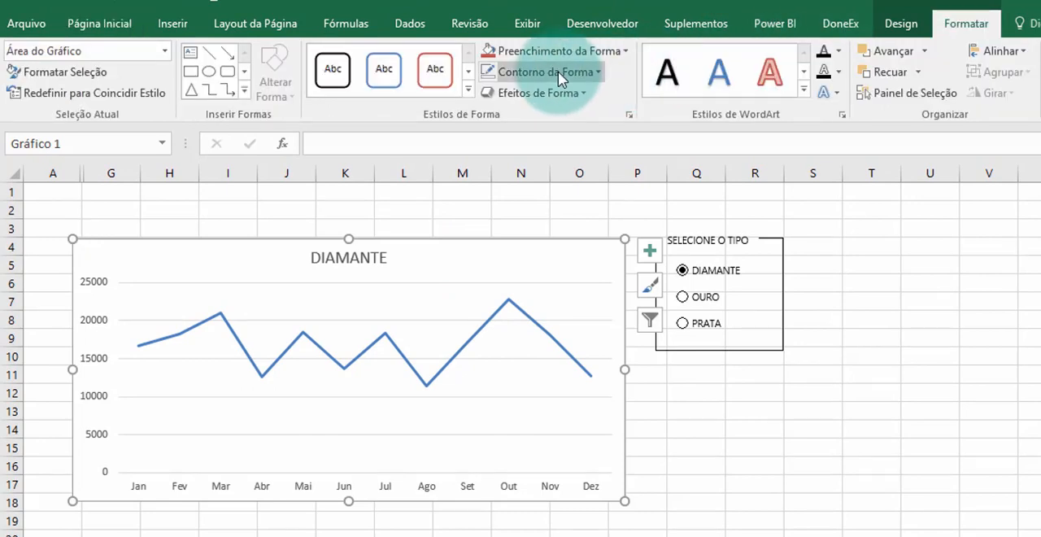
{"action": "left_click", "coordinate": [568, 73]}
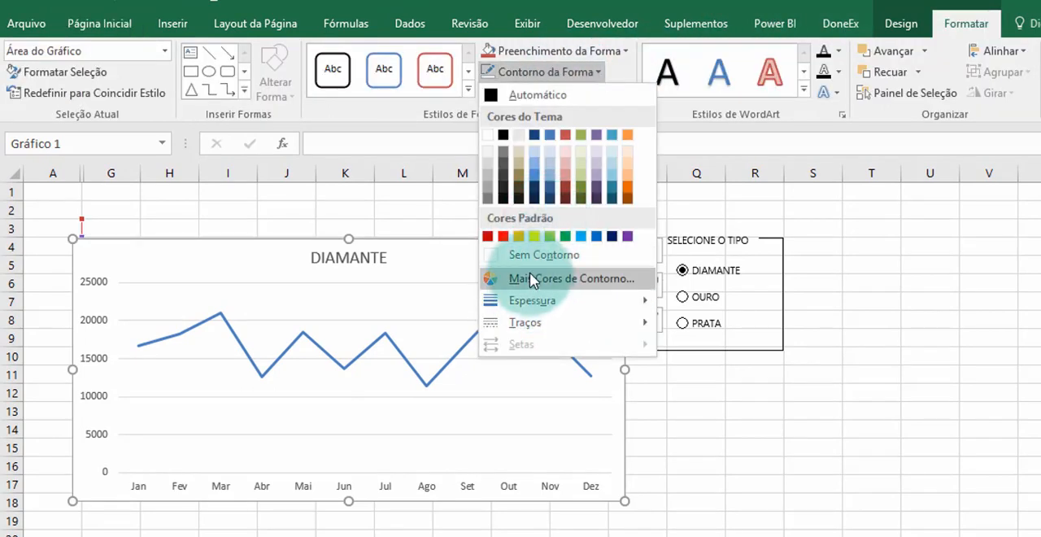
{"action": "left_click", "coordinate": [530, 259]}
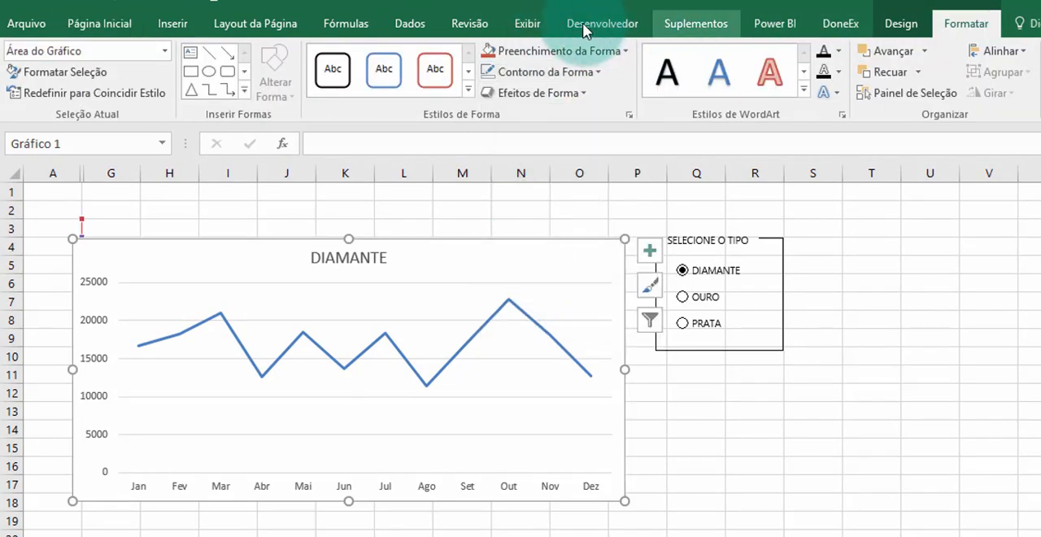
- Turn off the worksheet gridlines on the Grafico 1 sheet
{"action": "left_click", "coordinate": [528, 24]}
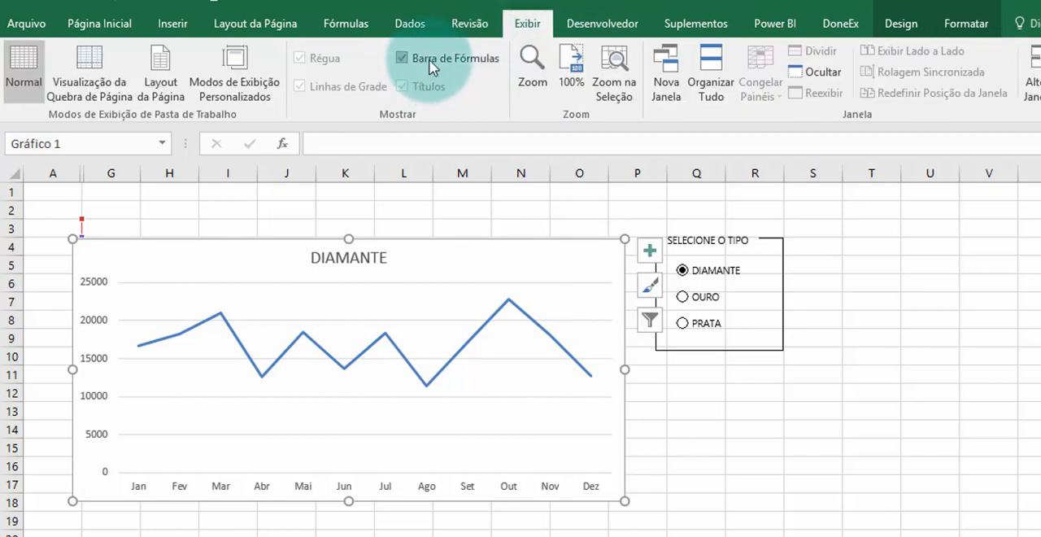
{"action": "left_click", "coordinate": [538, 213]}
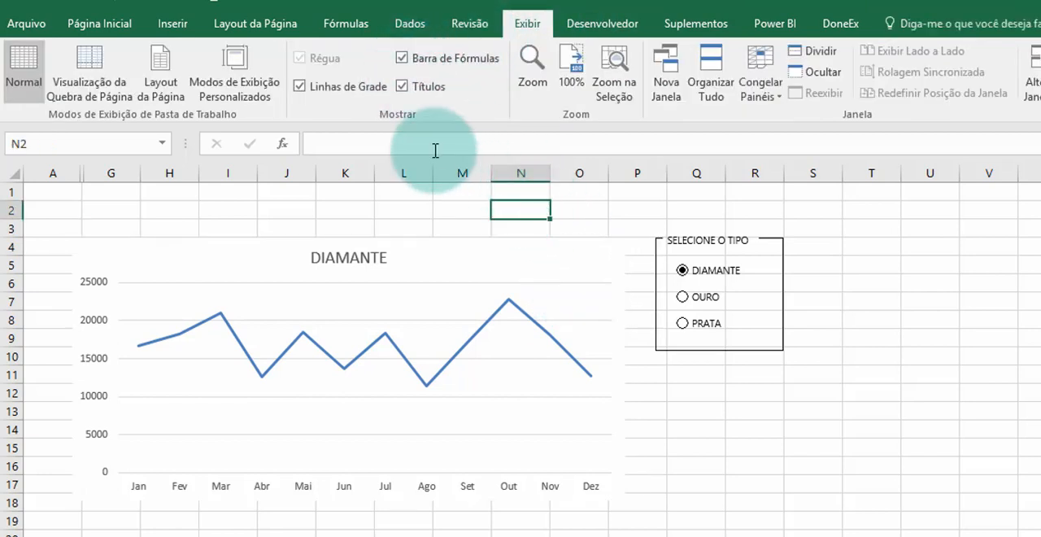
{"action": "left_click", "coordinate": [317, 91]}
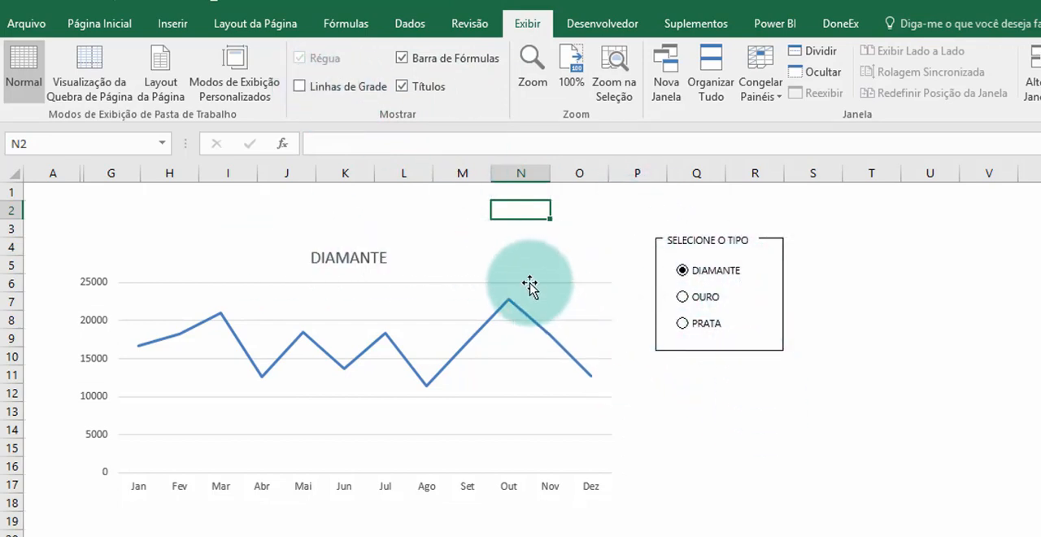
- Move the line chart up slightly and enlarge it down to about row 19, ending just short of the SELECIONE O TIPO group box
{"action": "left_click_drag", "start_coordinate": [522, 269], "coordinate": [507, 249]}
{"action": "left_click_drag", "start_coordinate": [607, 481], "coordinate": [647, 527]}
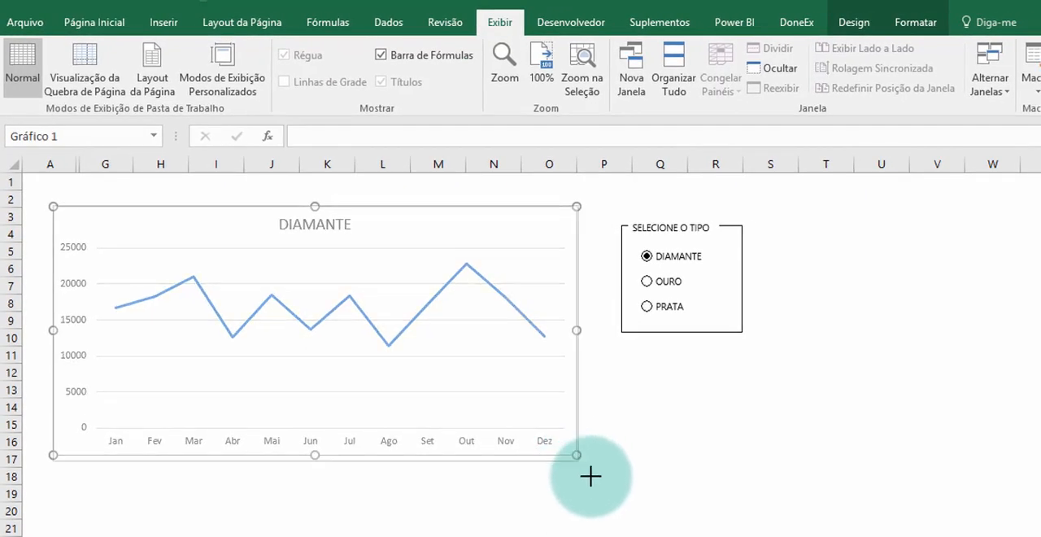
{"action": "left_click_drag", "start_coordinate": [614, 499], "coordinate": [613, 499]}
{"action": "left_click", "coordinate": [764, 504]}
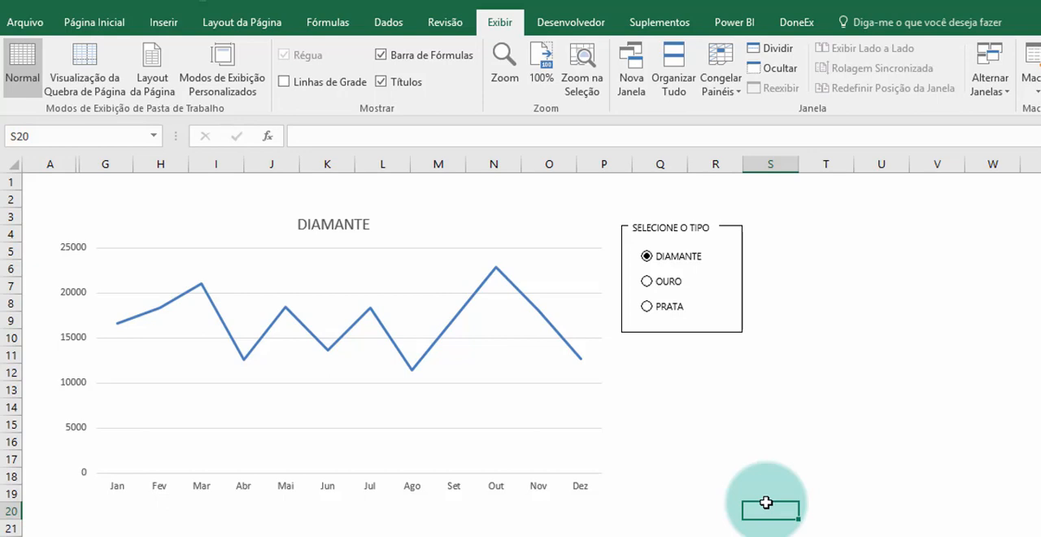
{"action": "left_click", "coordinate": [607, 399]}
{"action": "left_click_drag", "start_coordinate": [614, 353], "coordinate": [605, 353]}
{"action": "left_click", "coordinate": [698, 397]}
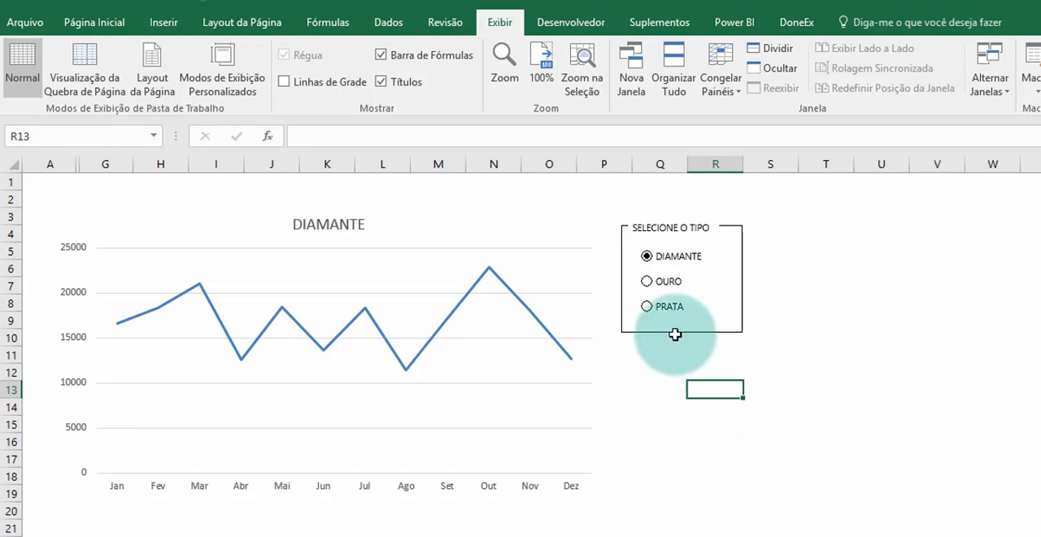
- Test the enlarged chart by selecting OURO and PRATA, and hide the sheet's row and column headings
{"action": "left_click", "coordinate": [650, 289]}
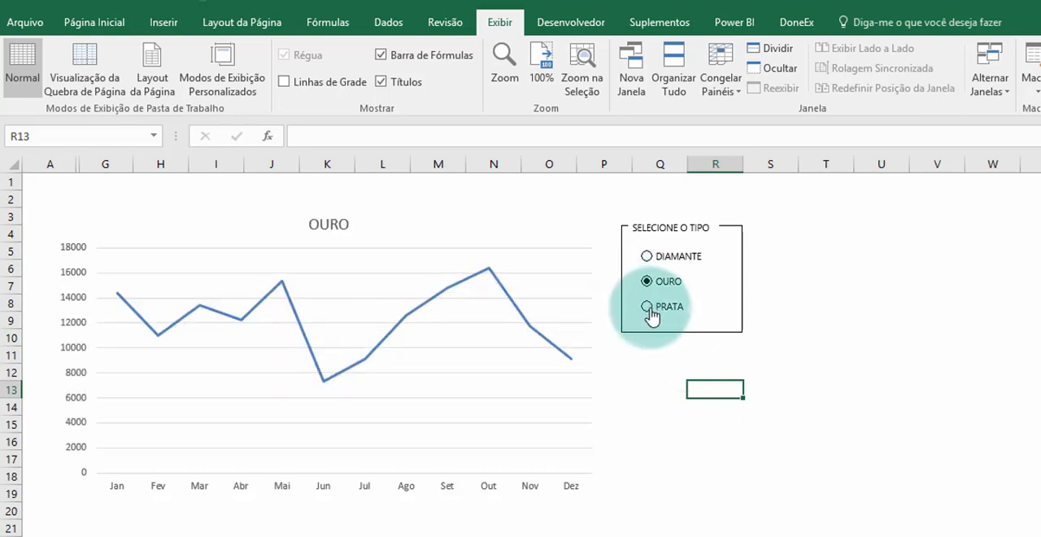
{"action": "left_click", "coordinate": [650, 310]}
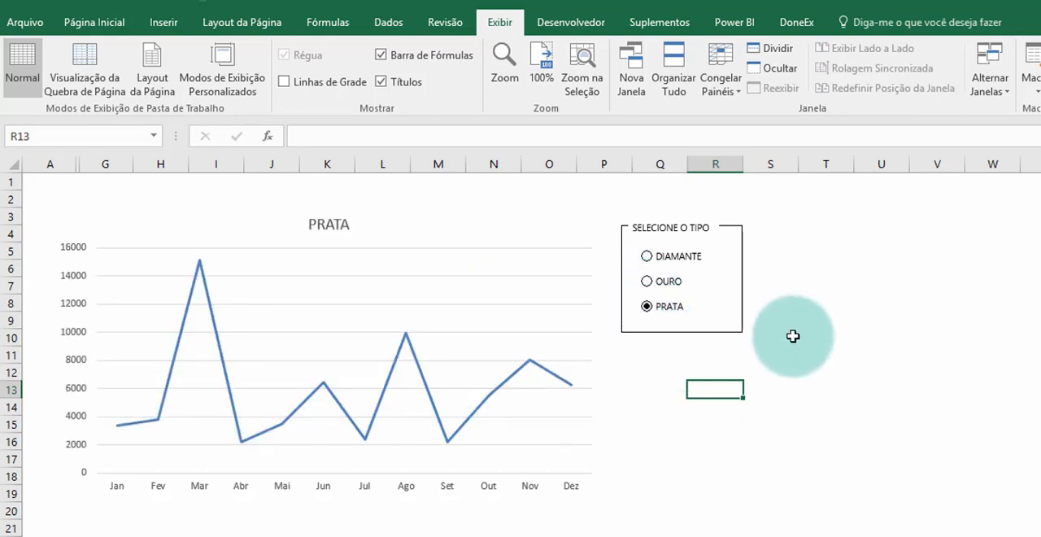
{"action": "left_click", "coordinate": [382, 82]}
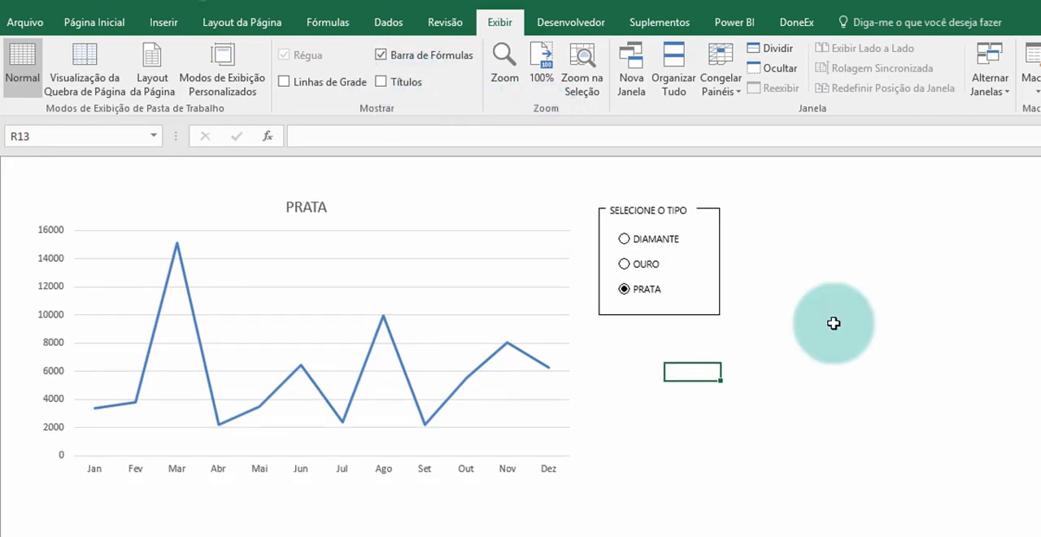